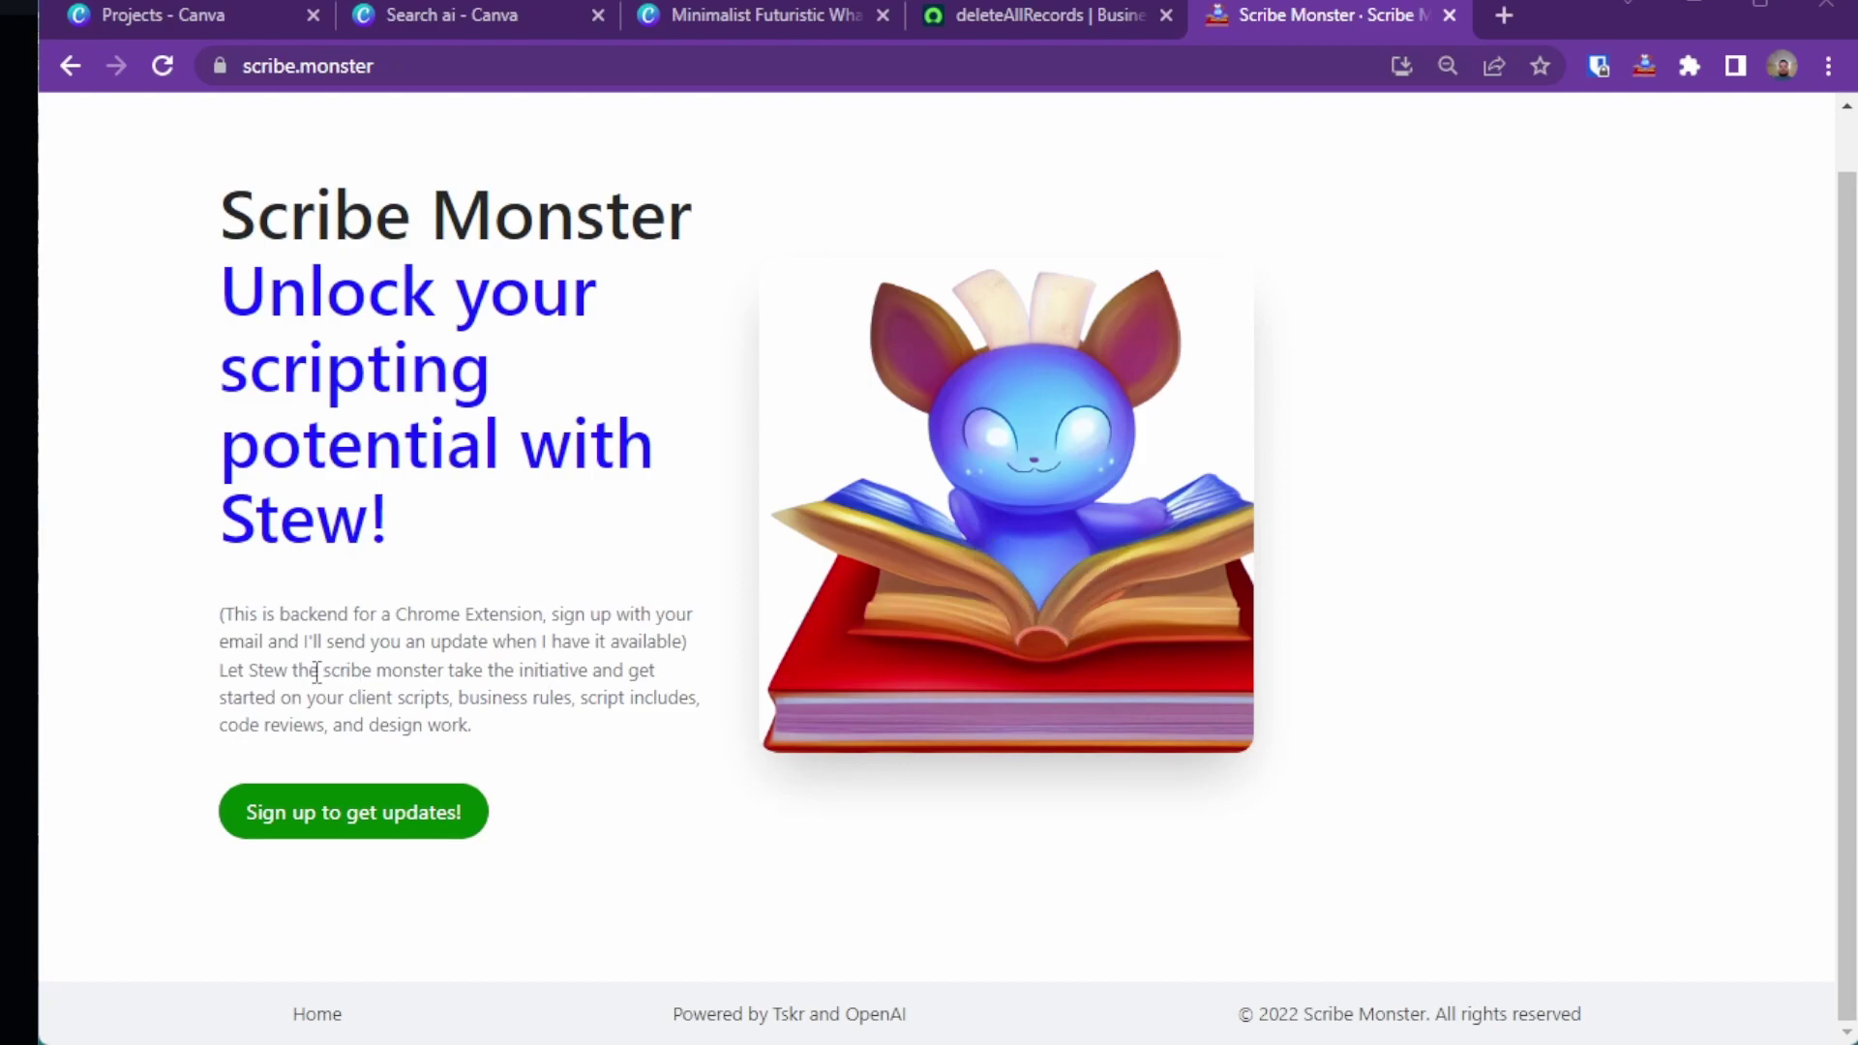
Highlight the description's client scripts, script includes and code-review mentions, then go to signup
{"action": "left_click_drag", "start_coordinate": [320, 670], "coordinate": [602, 670]}
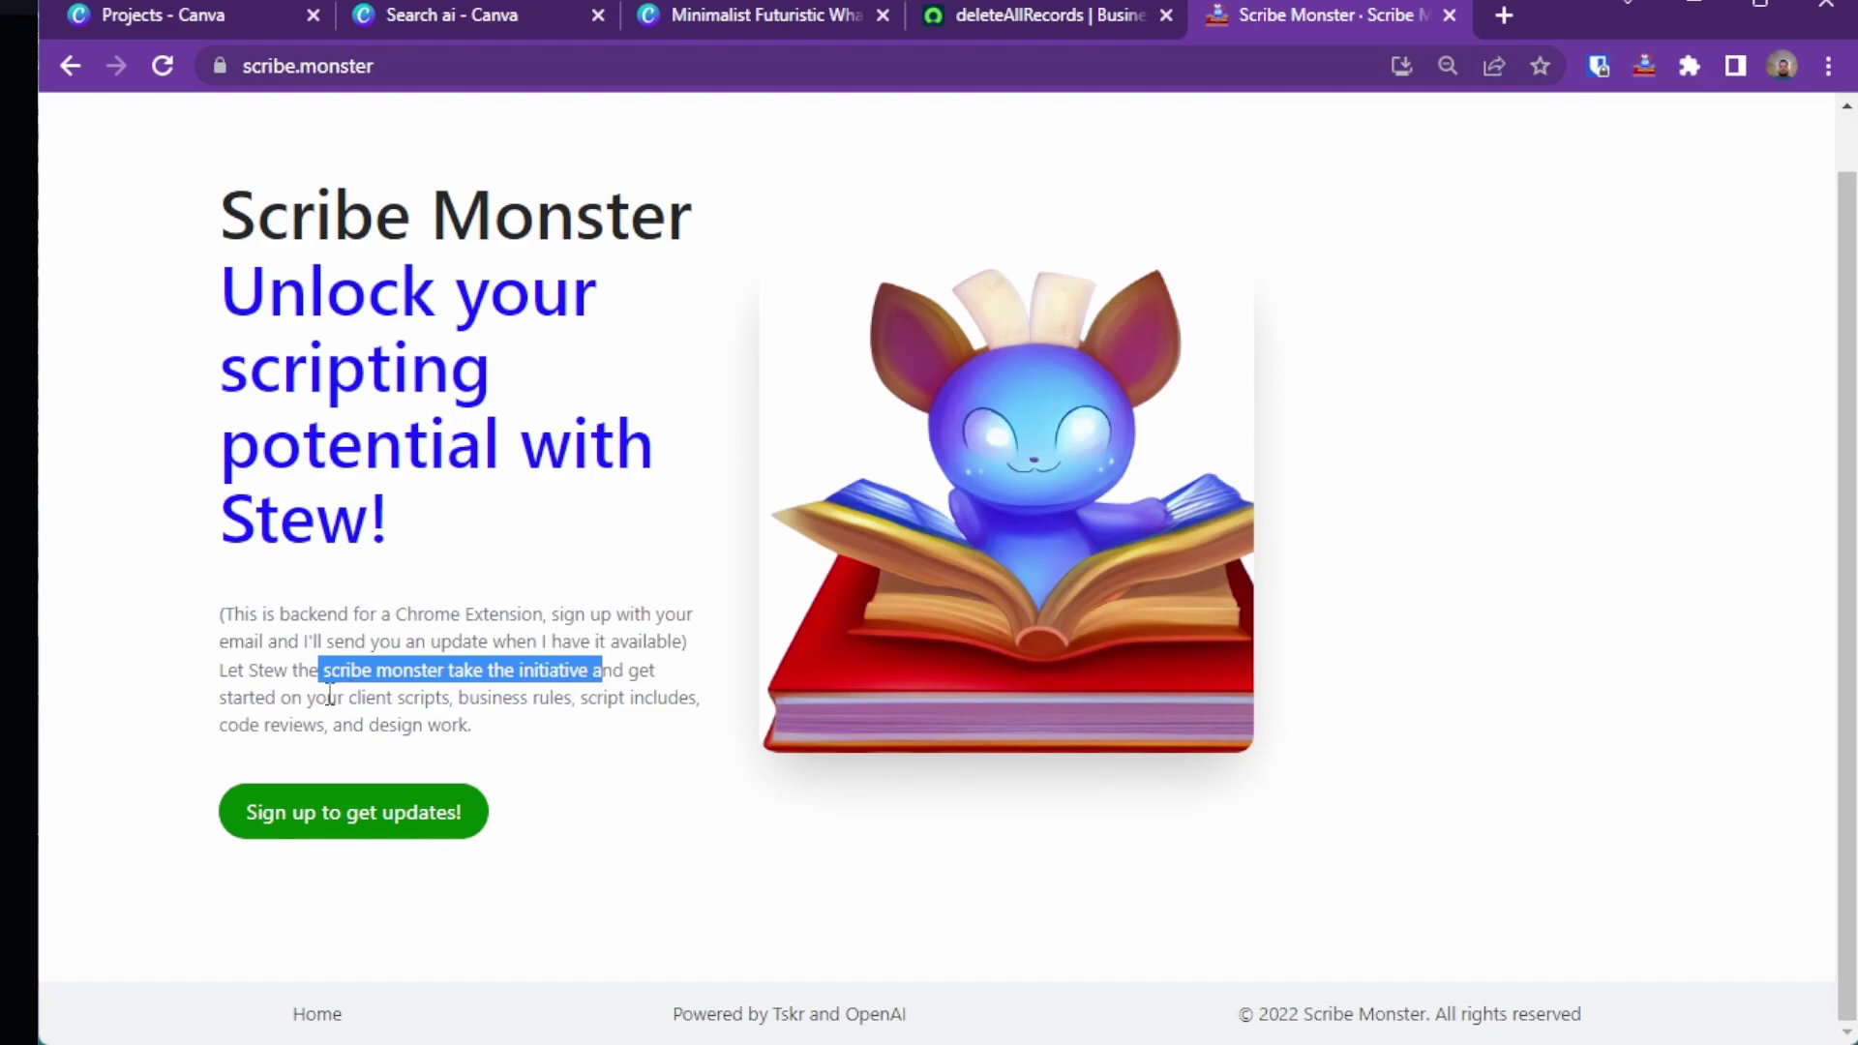
{"action": "left_click_drag", "start_coordinate": [327, 696], "coordinate": [566, 697]}
{"action": "left_click_drag", "start_coordinate": [606, 696], "coordinate": [656, 696]}
{"action": "left_click_drag", "start_coordinate": [238, 725], "coordinate": [472, 726]}
{"action": "left_click", "coordinate": [472, 726]}
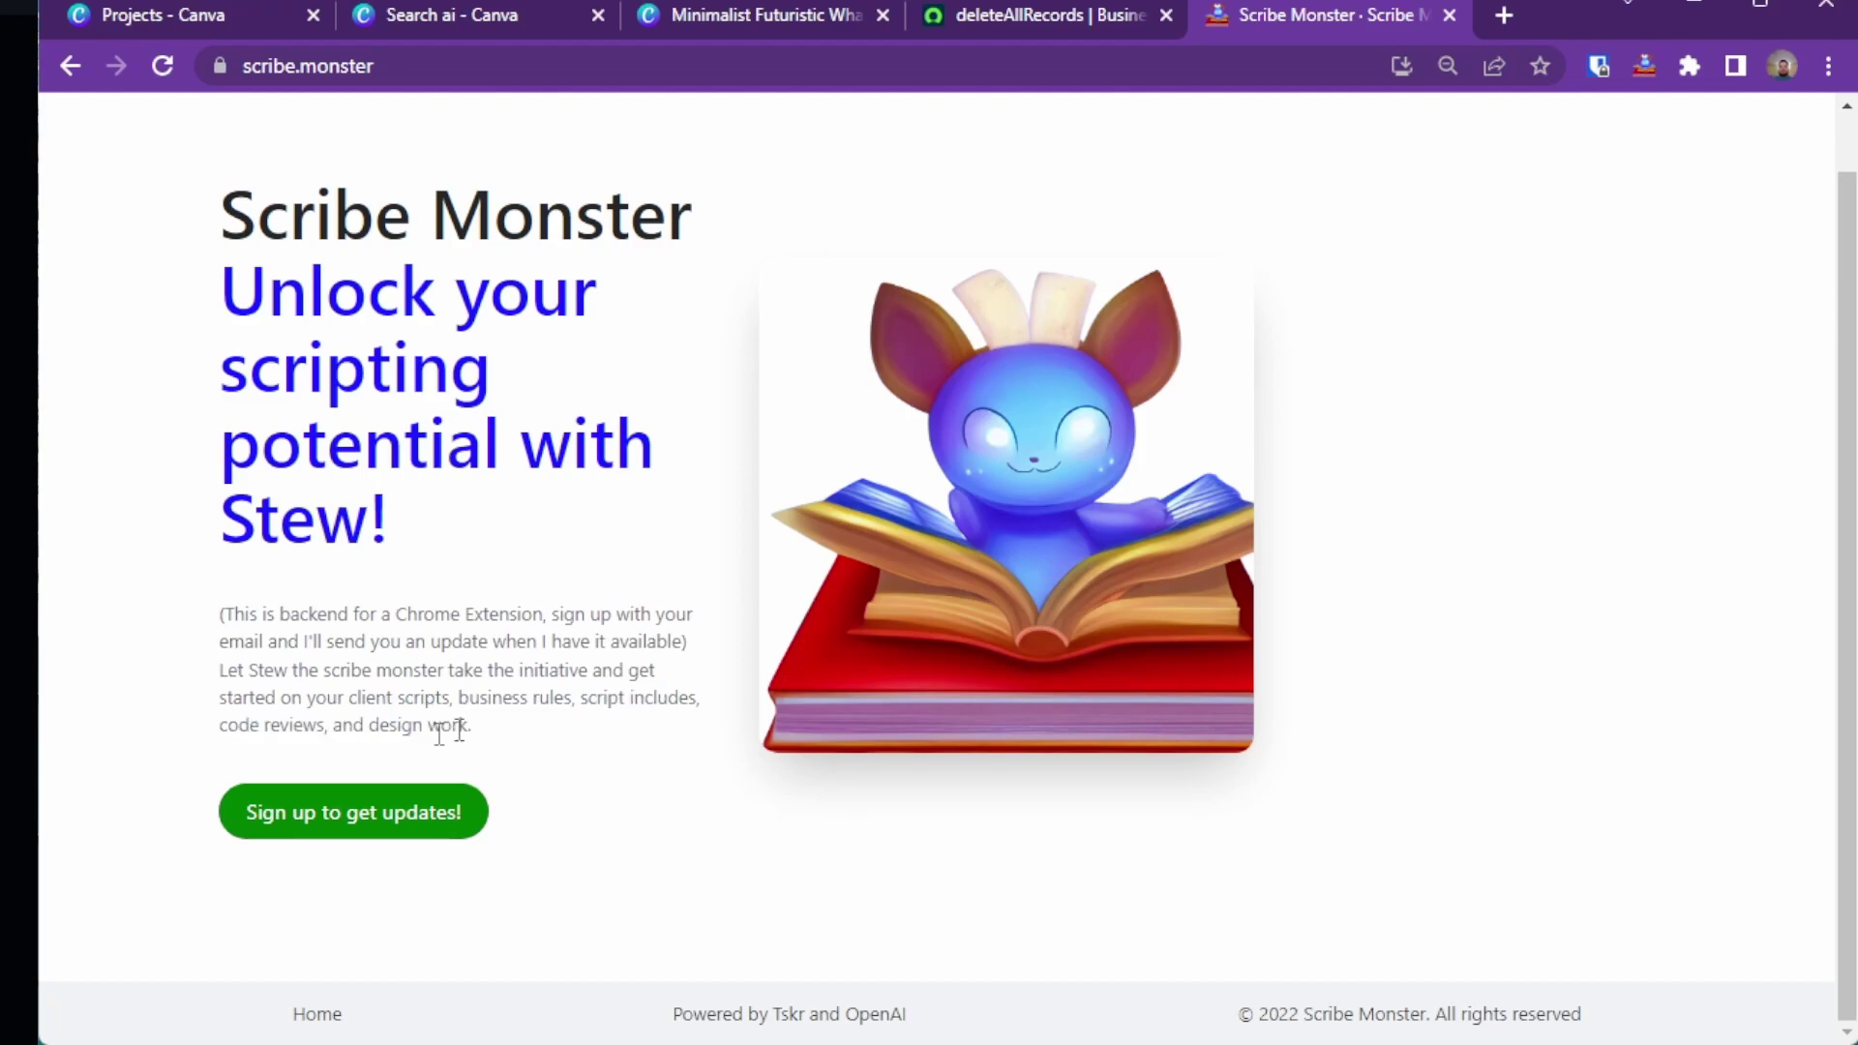
{"action": "left_click", "coordinate": [358, 832]}
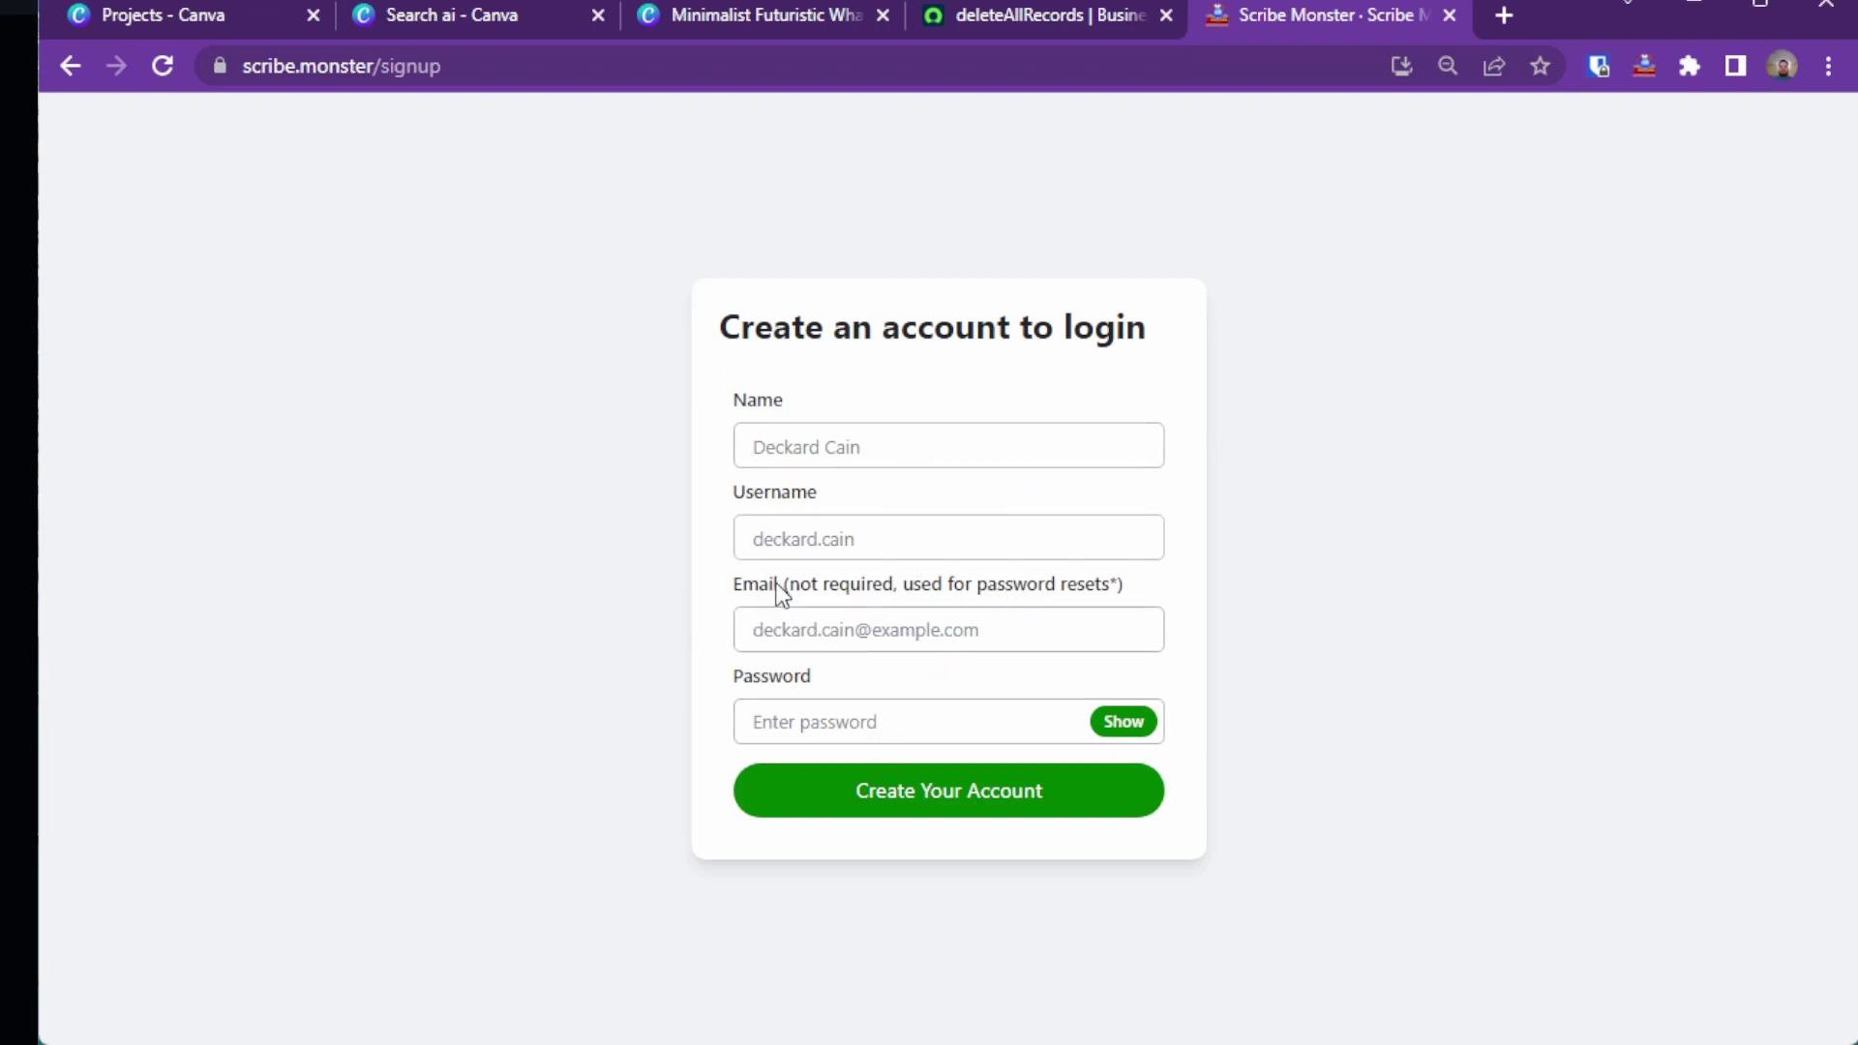
{"action": "left_click", "coordinate": [834, 631]}
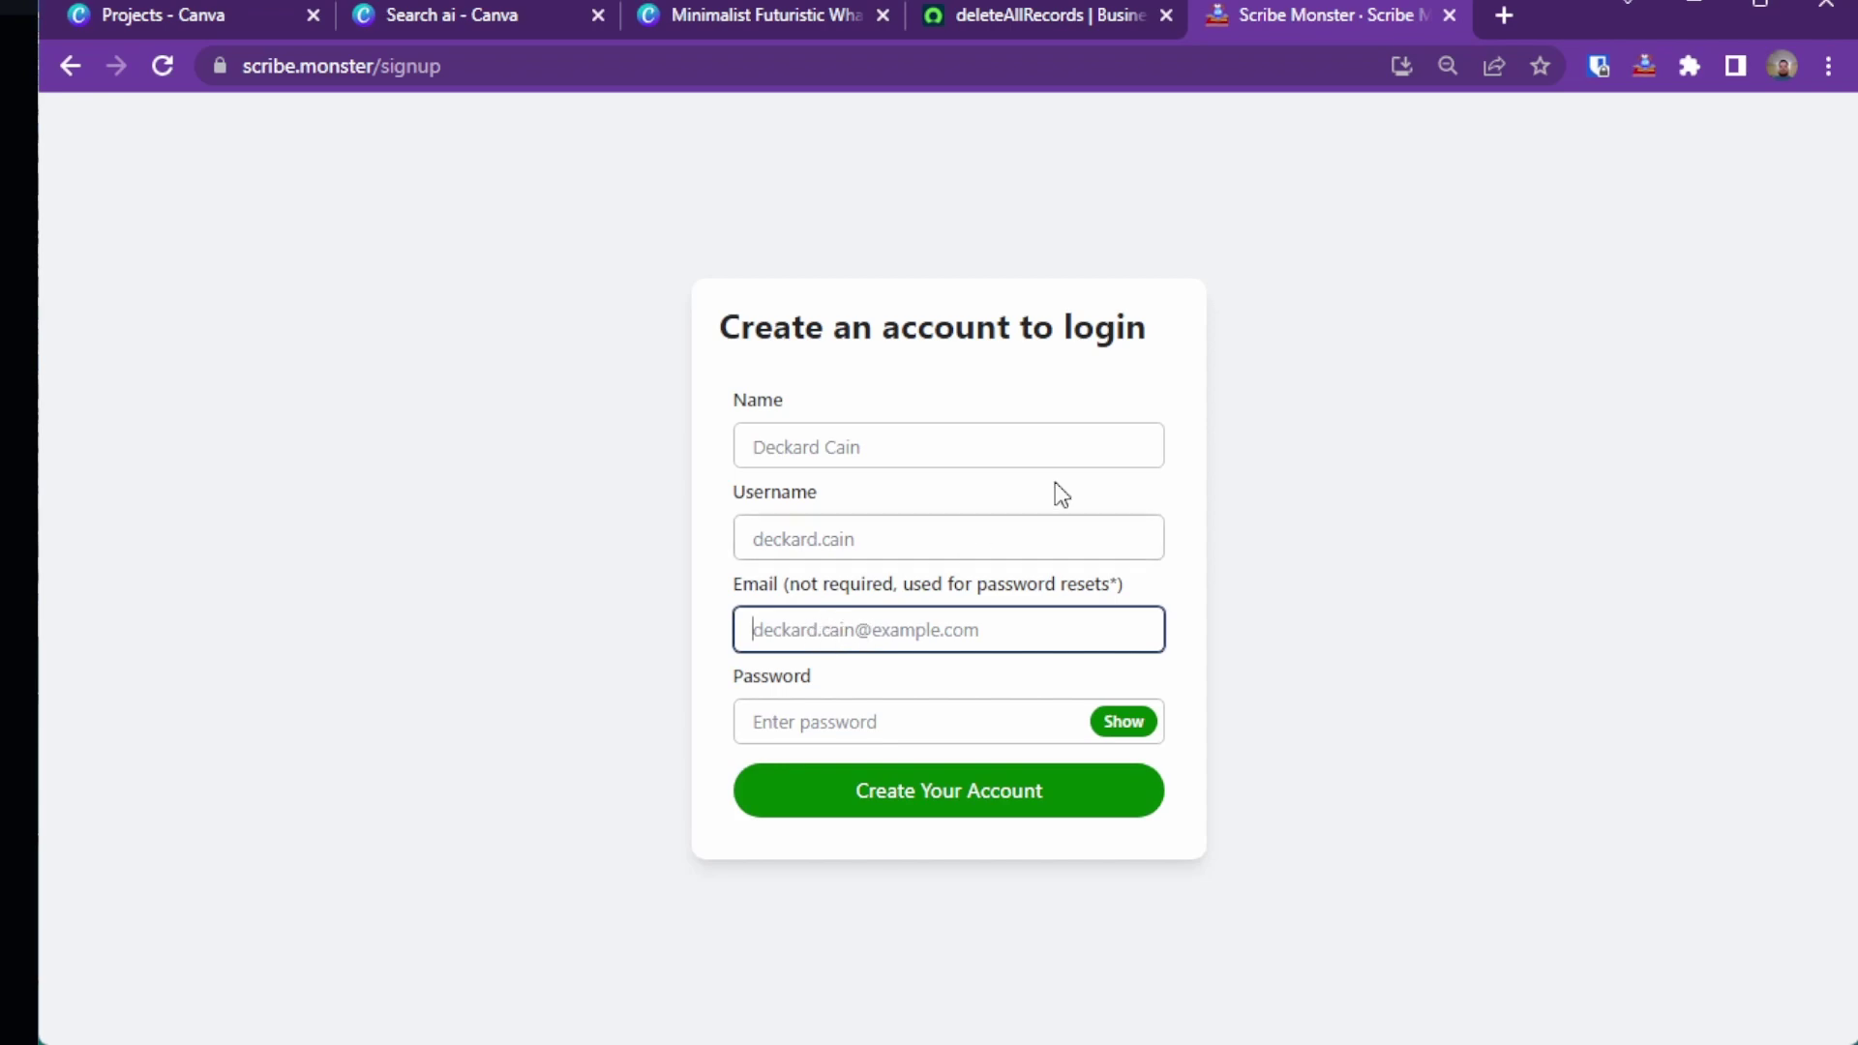
{"action": "left_click", "coordinate": [1645, 67]}
{"action": "left_click", "coordinate": [1645, 67]}
Show the full deleteAllRecords business rule script in the ServiceNow script editor
{"action": "left_click", "coordinate": [1026, 14]}
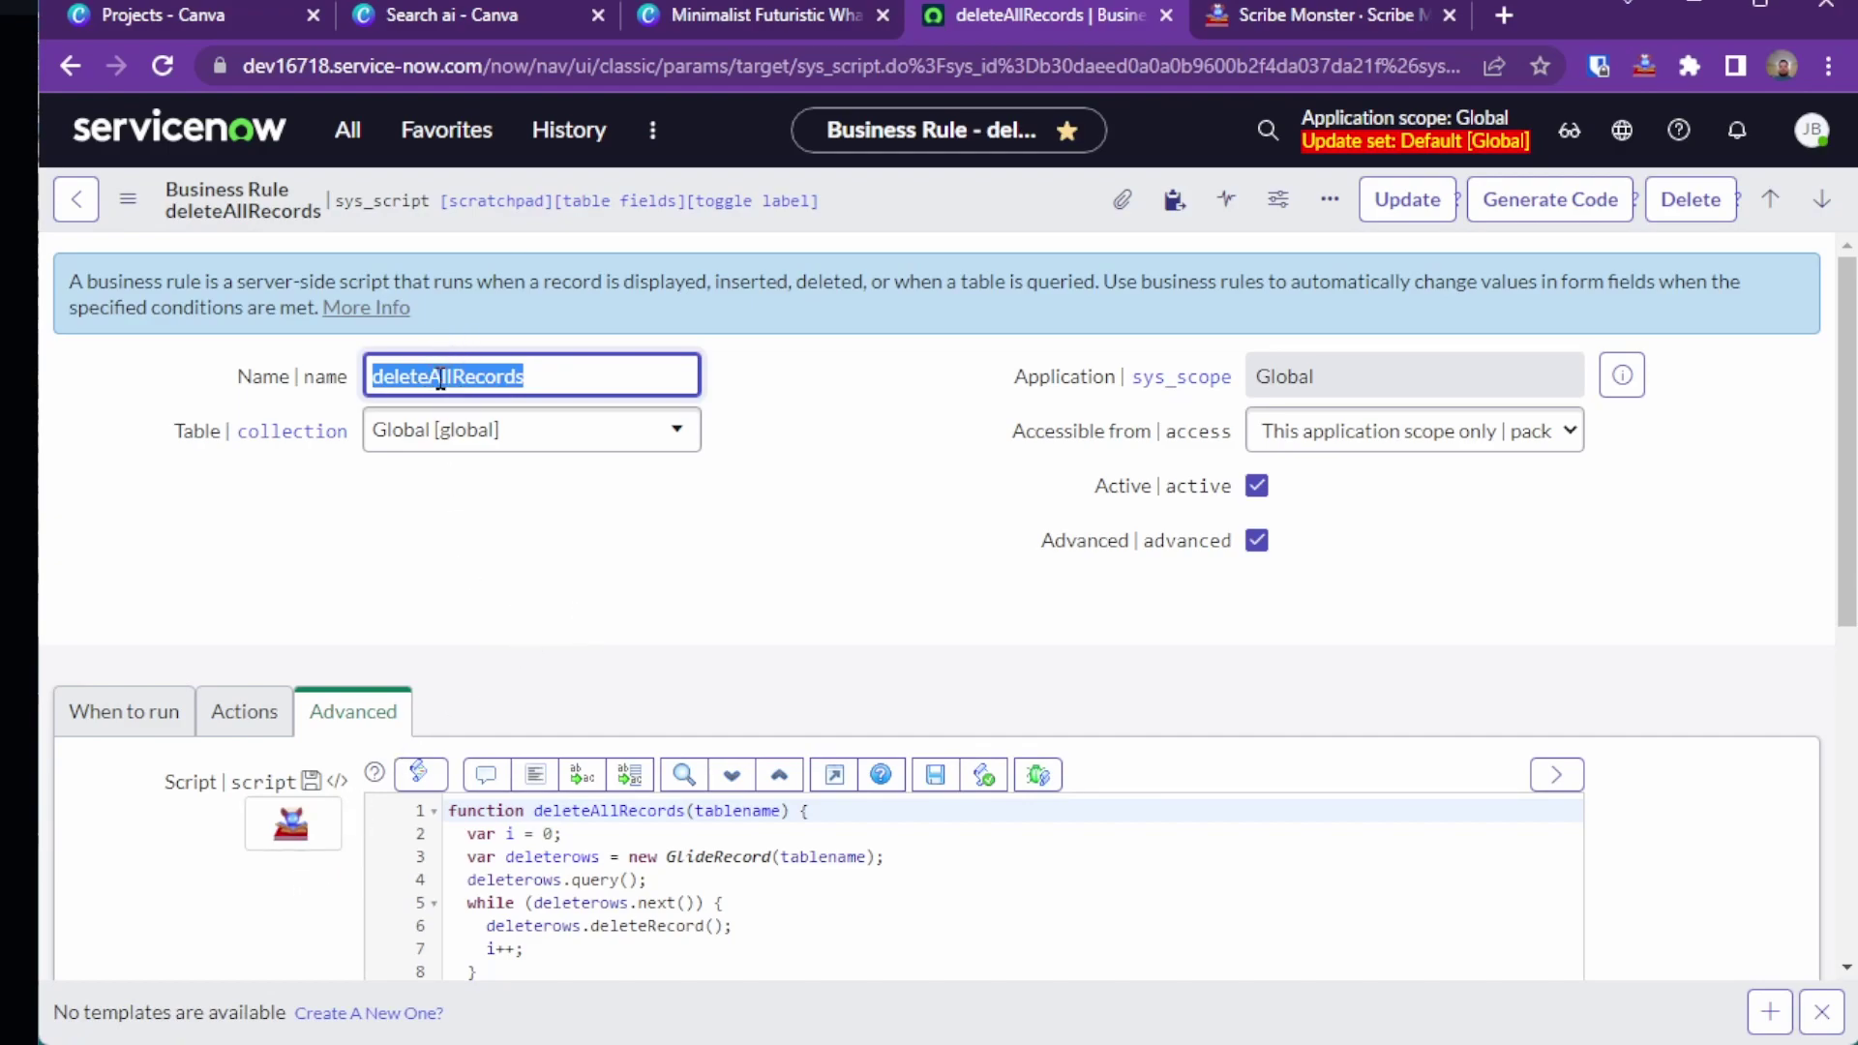
{"action": "scroll", "coordinate": [546, 494], "scroll_direction": "down", "scroll_amount": 3}
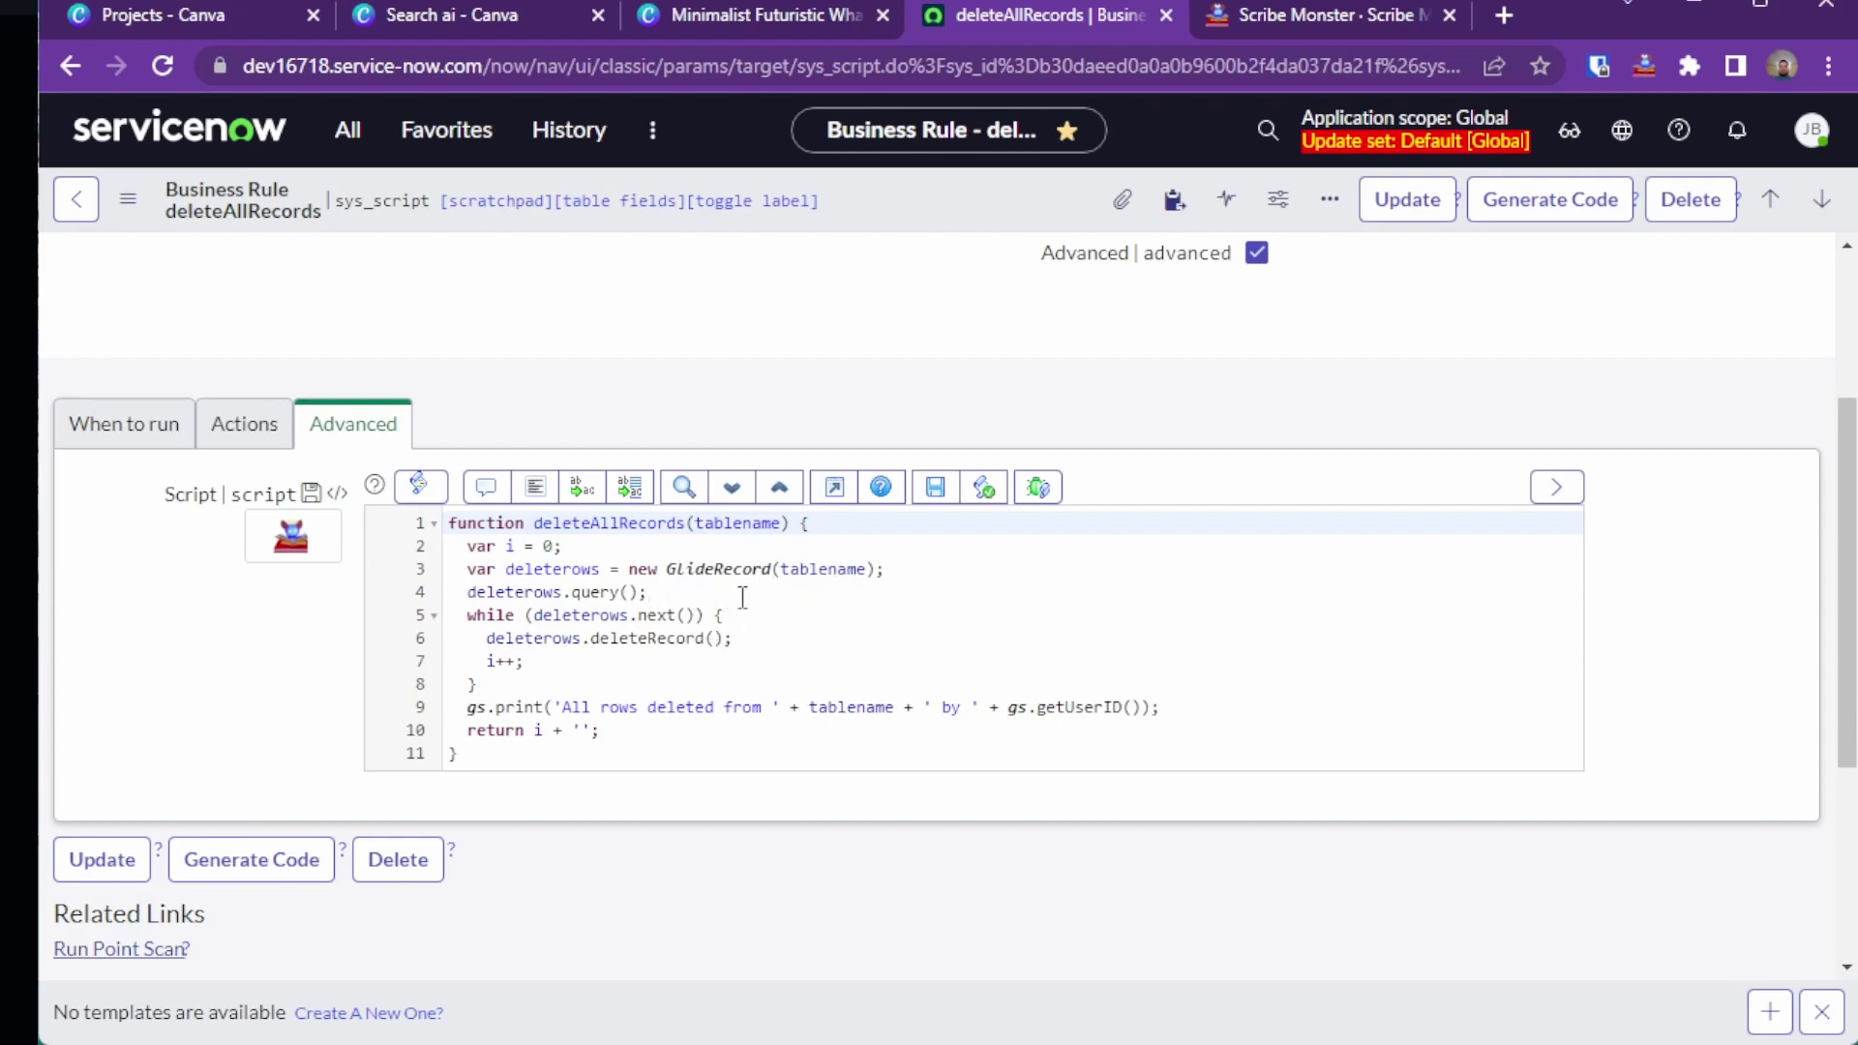
Send Scribe Monster the pasted request 'delete all records only if active is false'
{"action": "left_click", "coordinate": [309, 557]}
{"action": "left_click", "coordinate": [686, 569]}
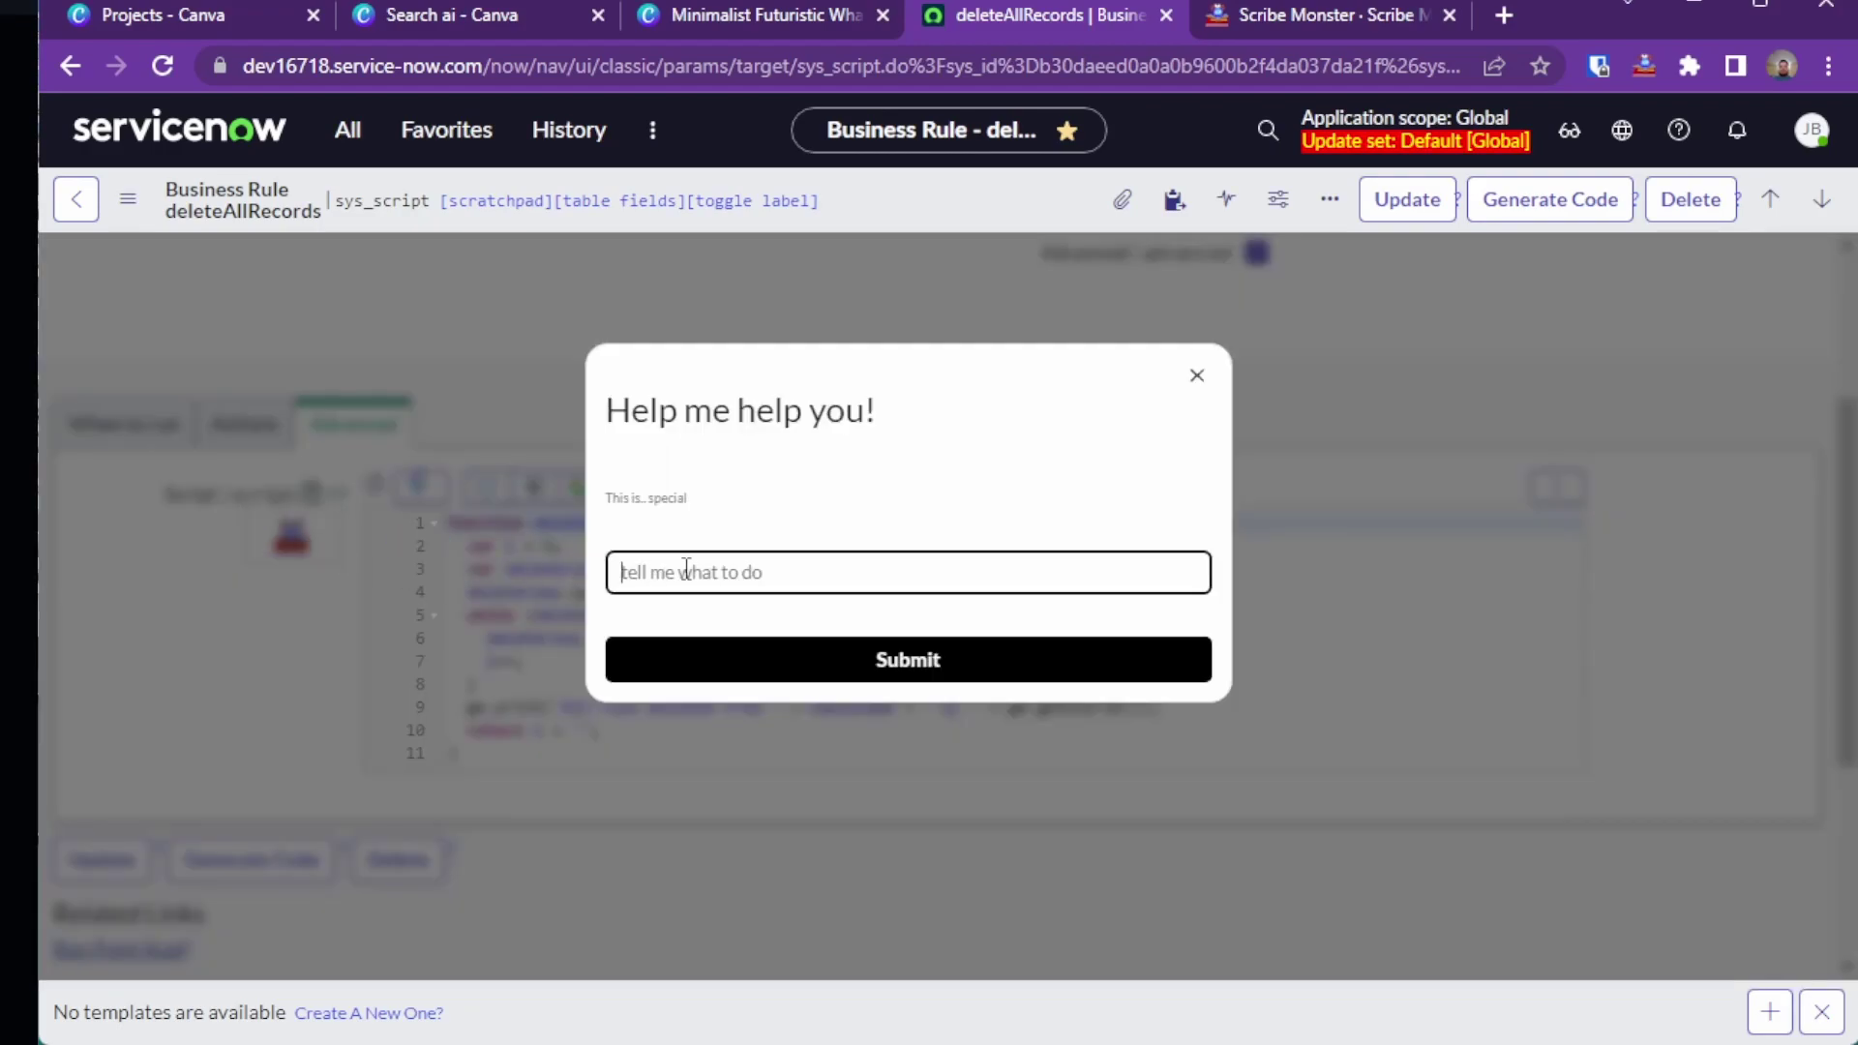
{"action": "key", "text": "super+v"}
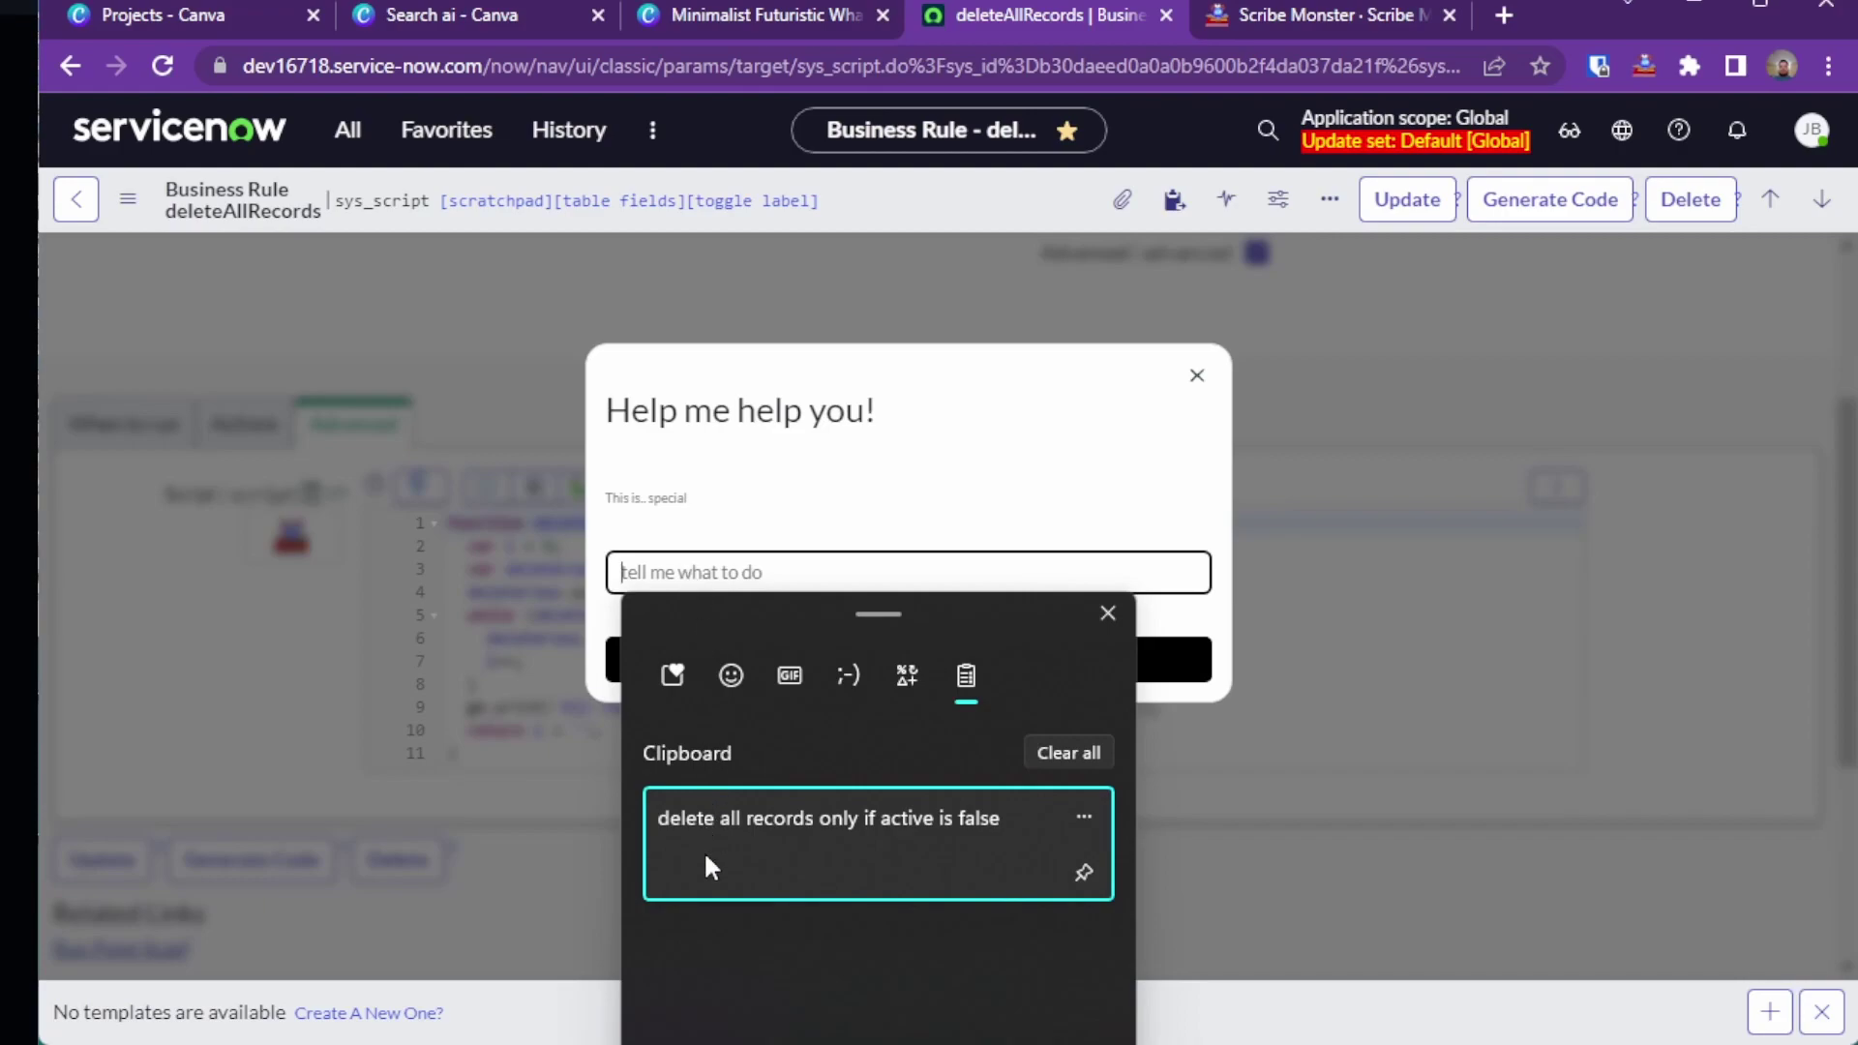
{"action": "left_click", "coordinate": [706, 857]}
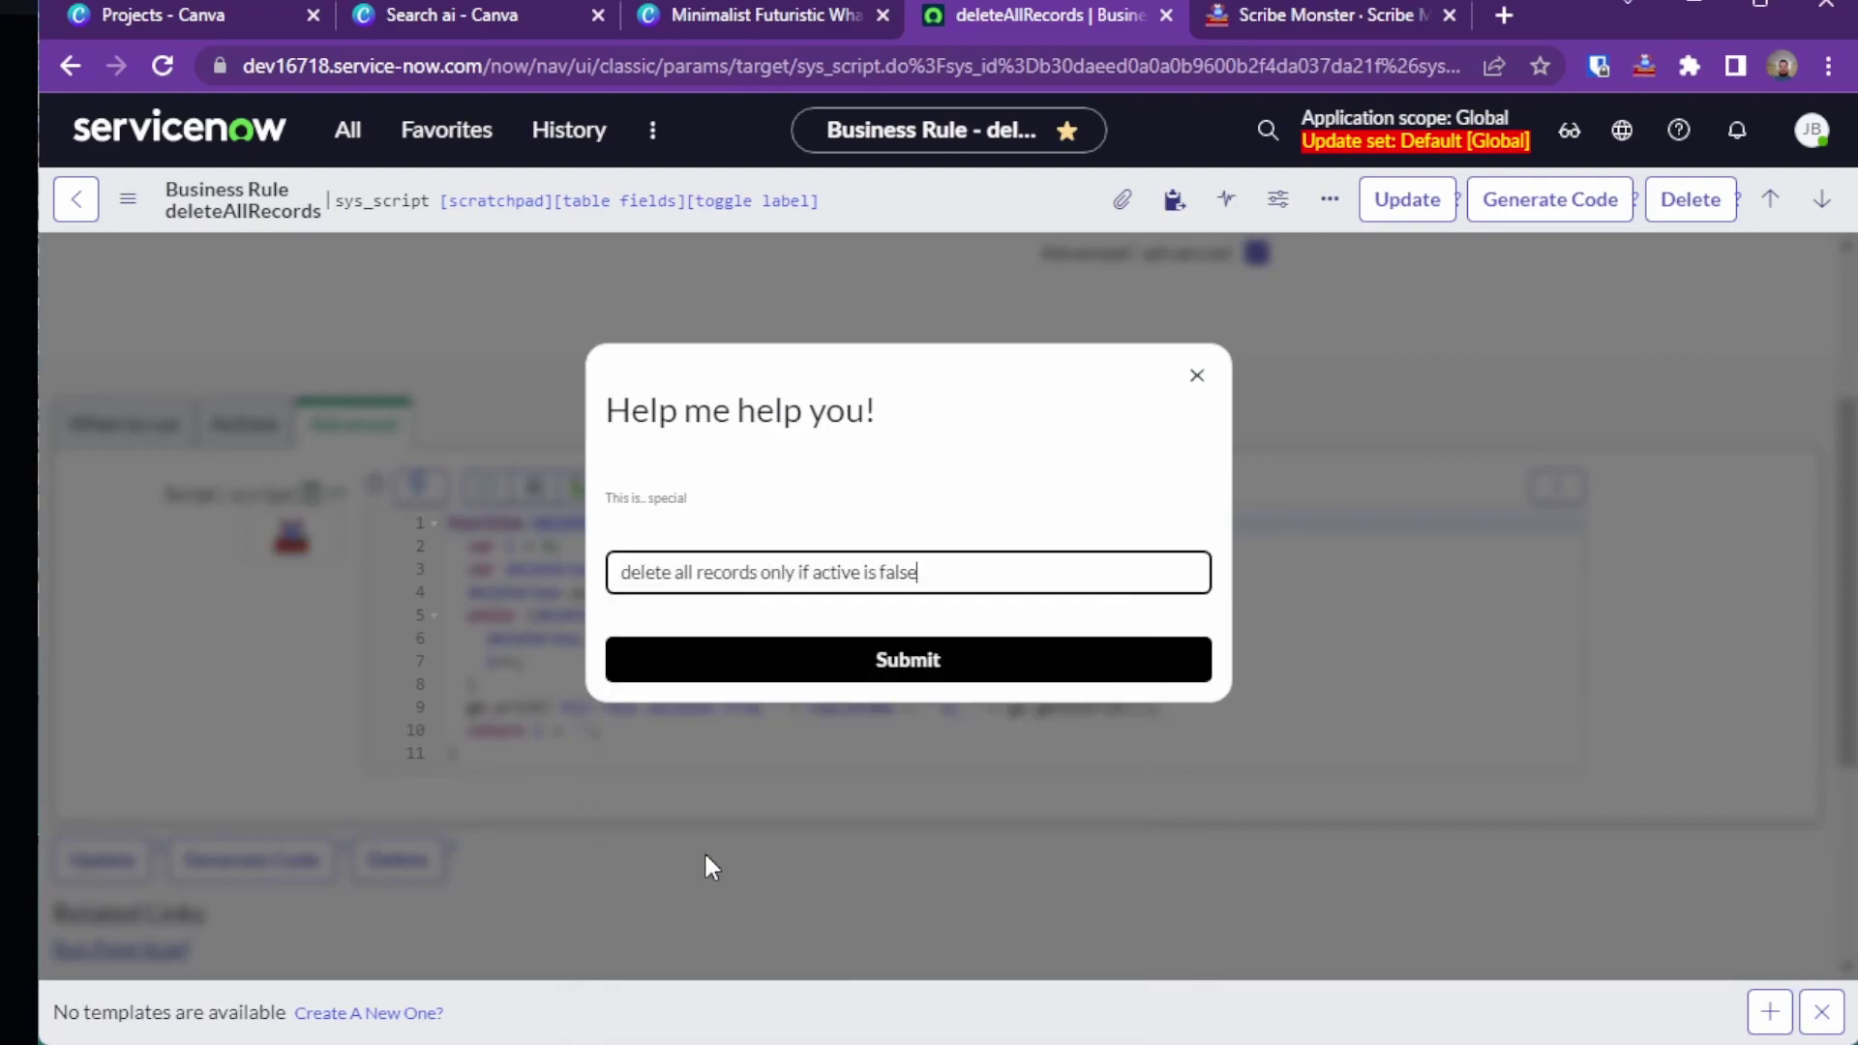
{"action": "left_click", "coordinate": [920, 655]}
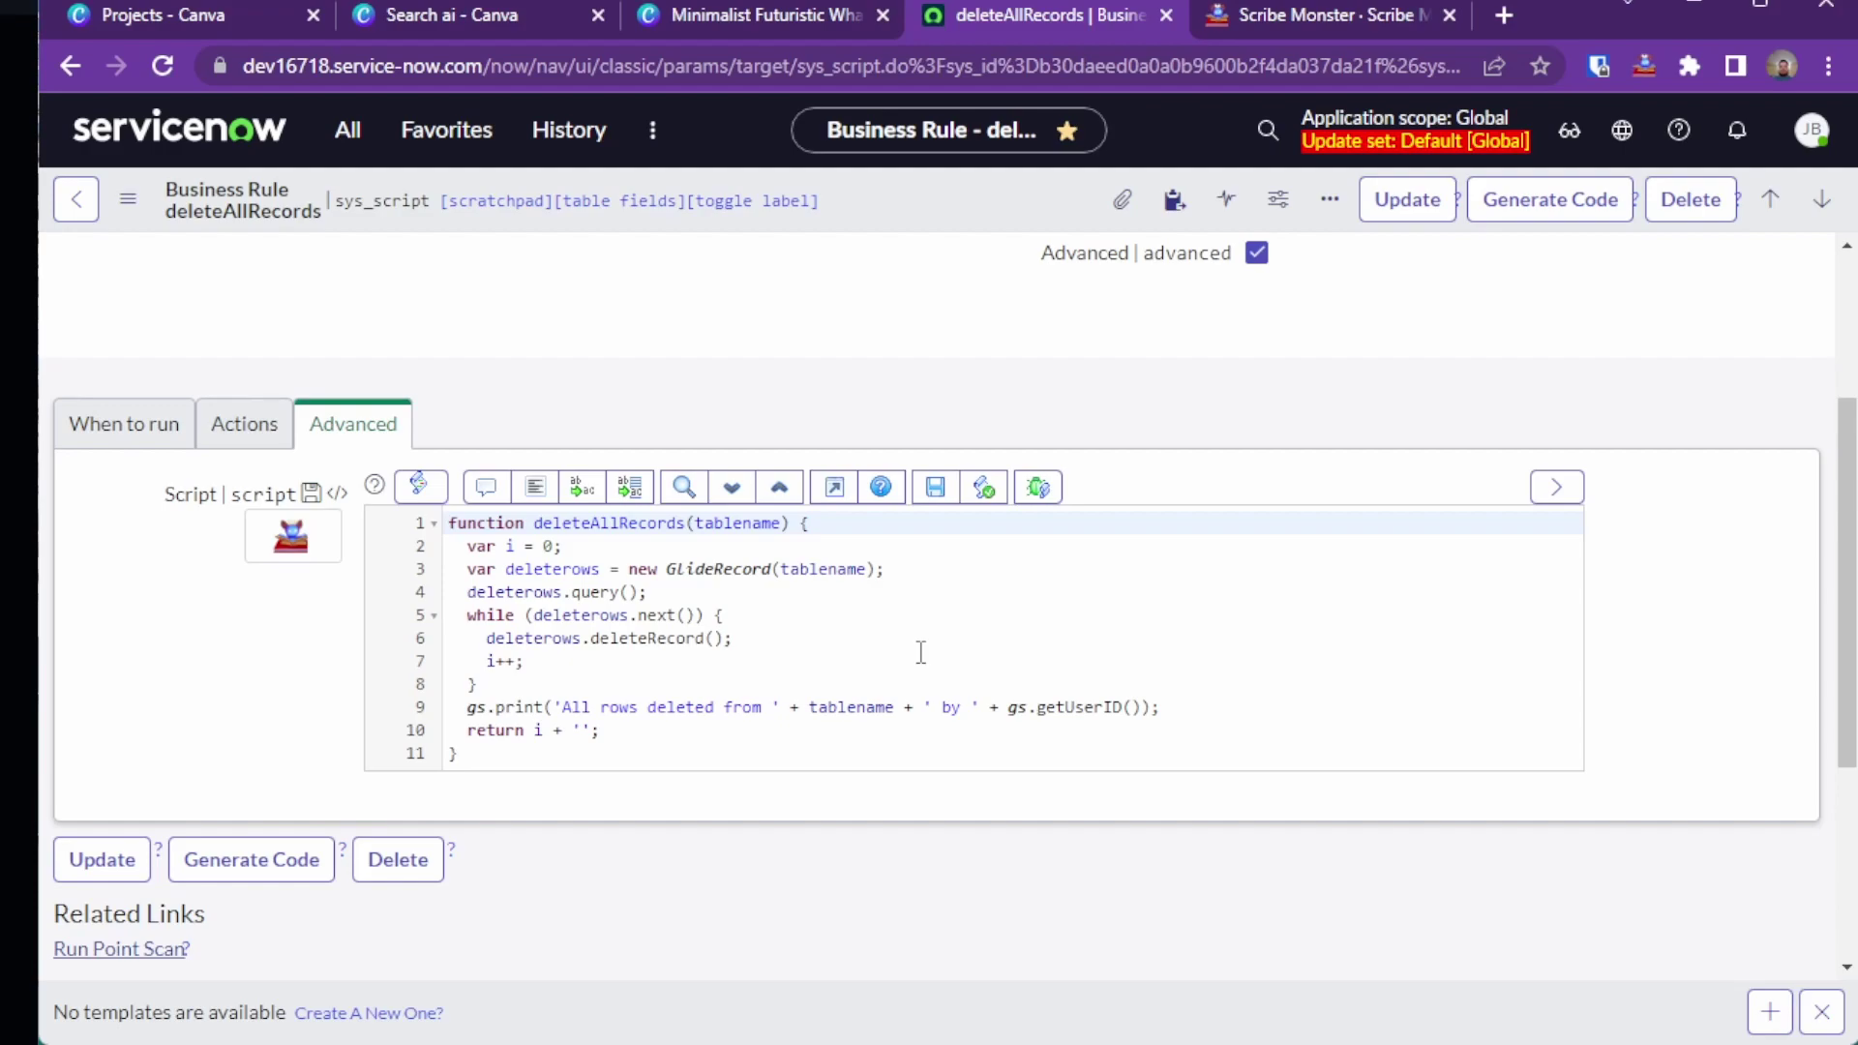
Review the generated script filtering on sys_active false, with the original function commented out
{"action": "key", "text": "ctrl+v"}
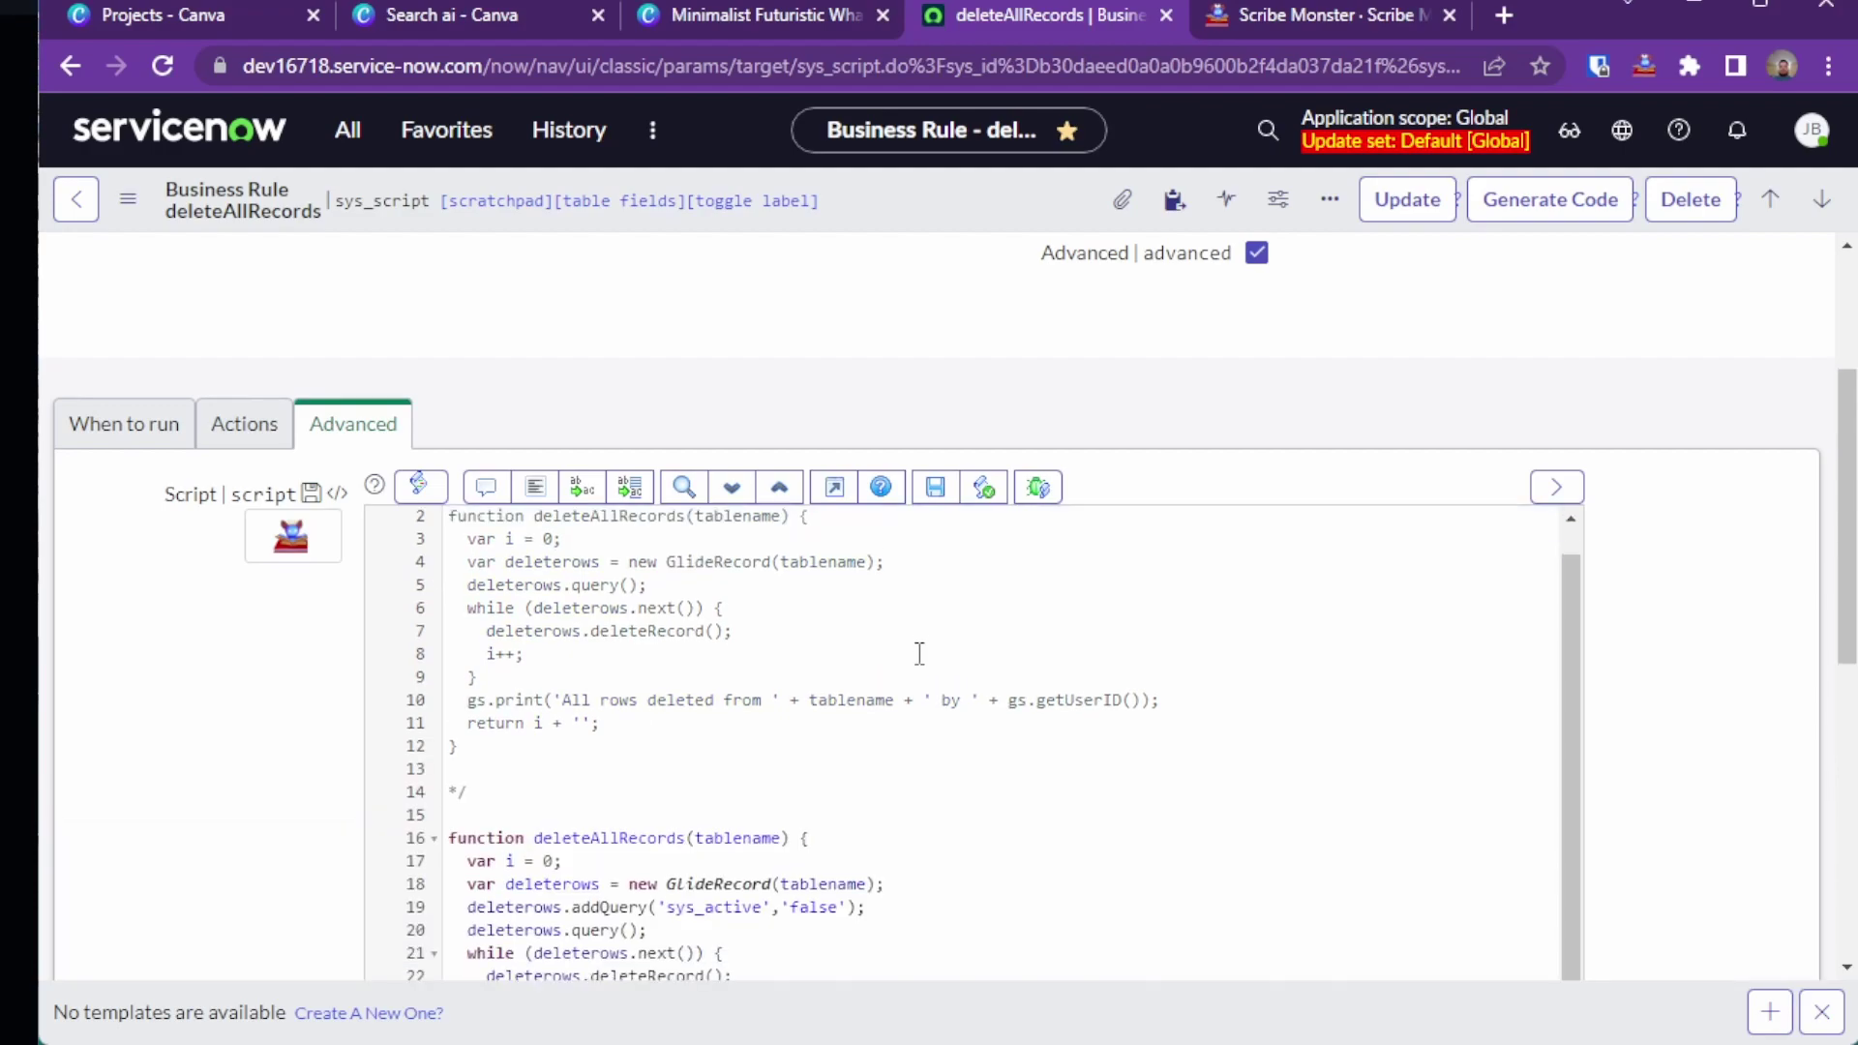
{"action": "scroll", "coordinate": [909, 691], "scroll_direction": "down", "scroll_amount": 2}
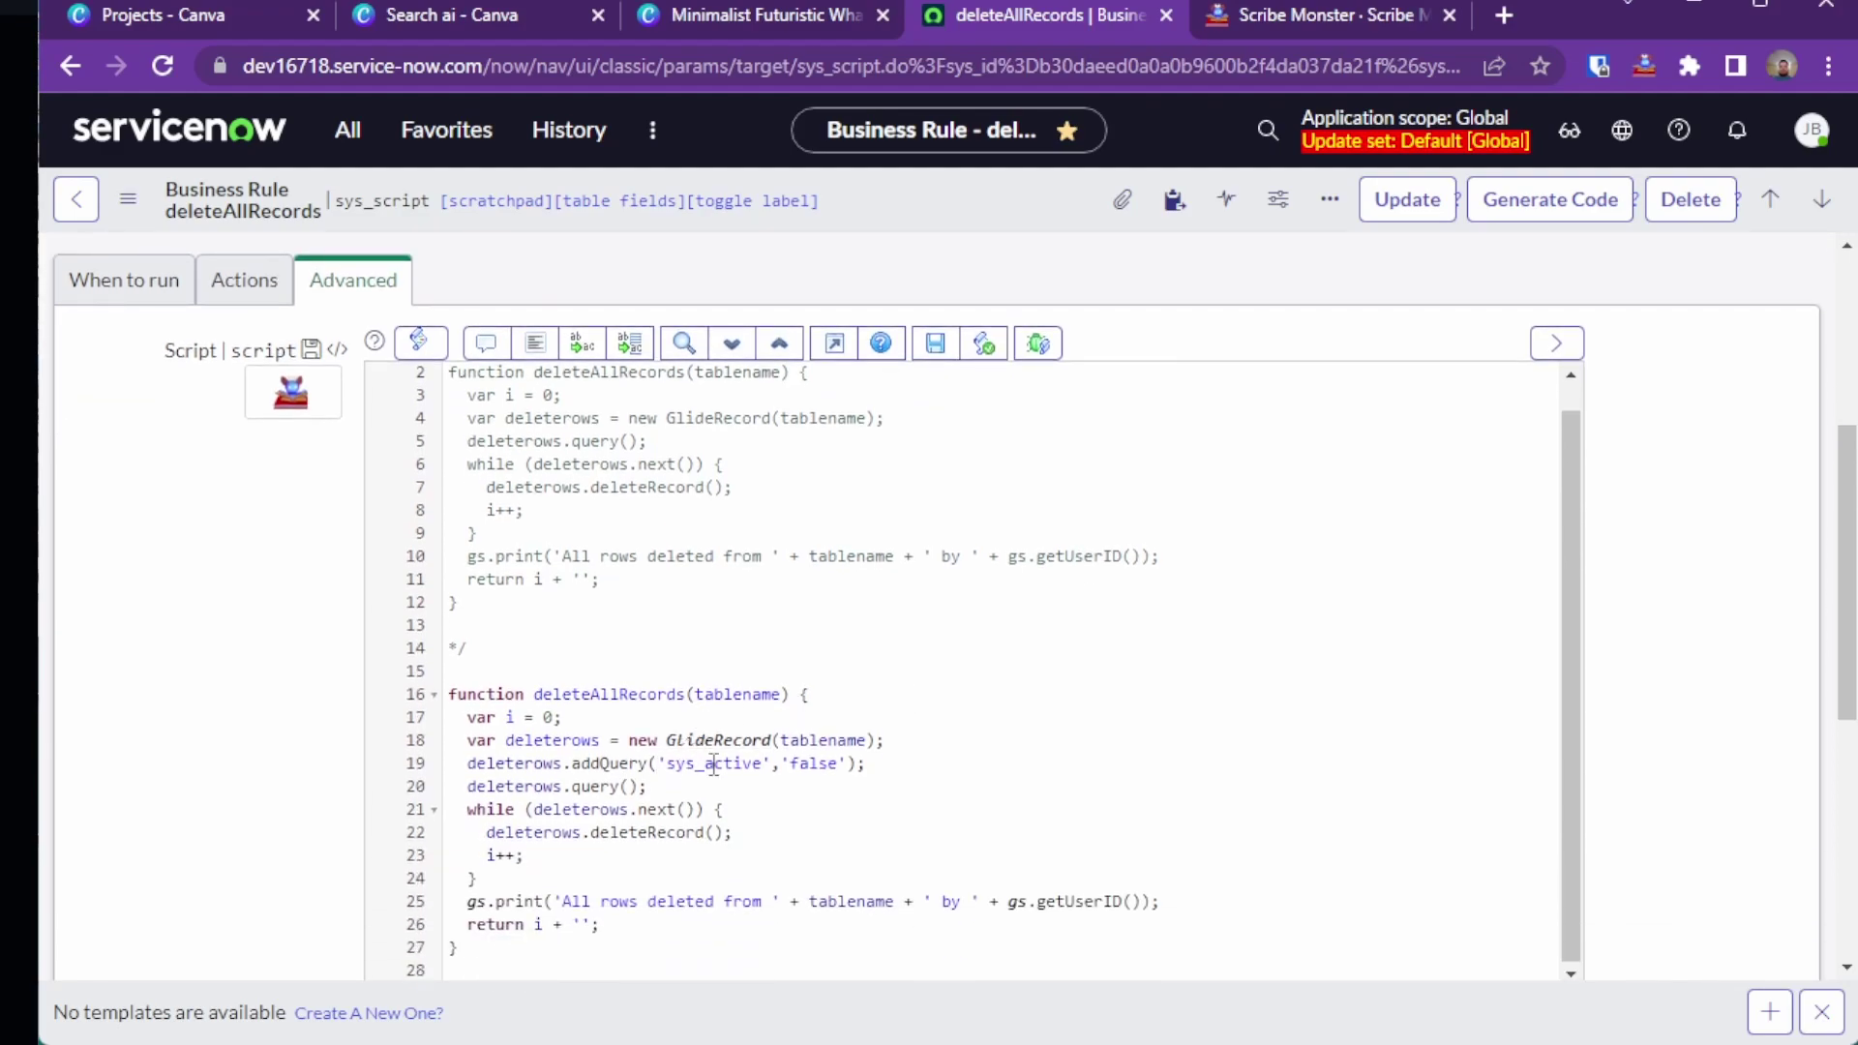
{"action": "double_click", "coordinate": [687, 765]}
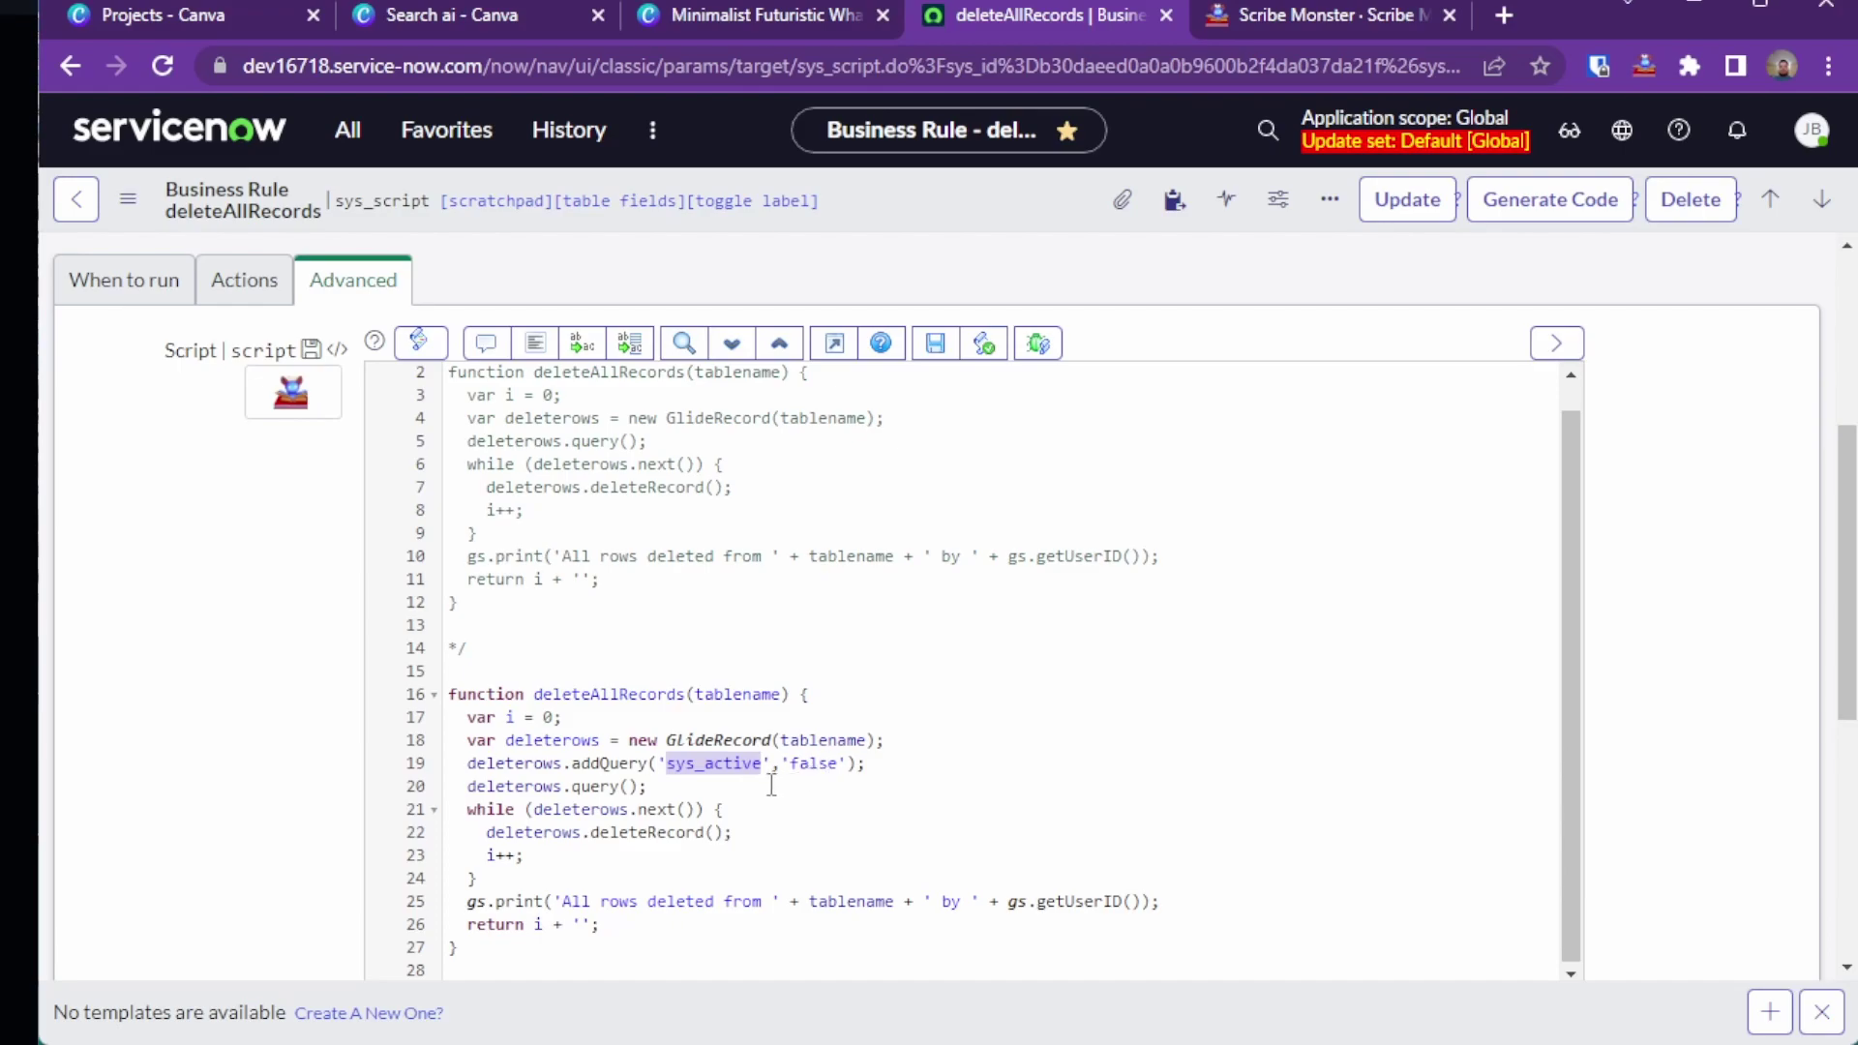
{"action": "scroll", "coordinate": [756, 798], "scroll_direction": "up", "scroll_amount": 1}
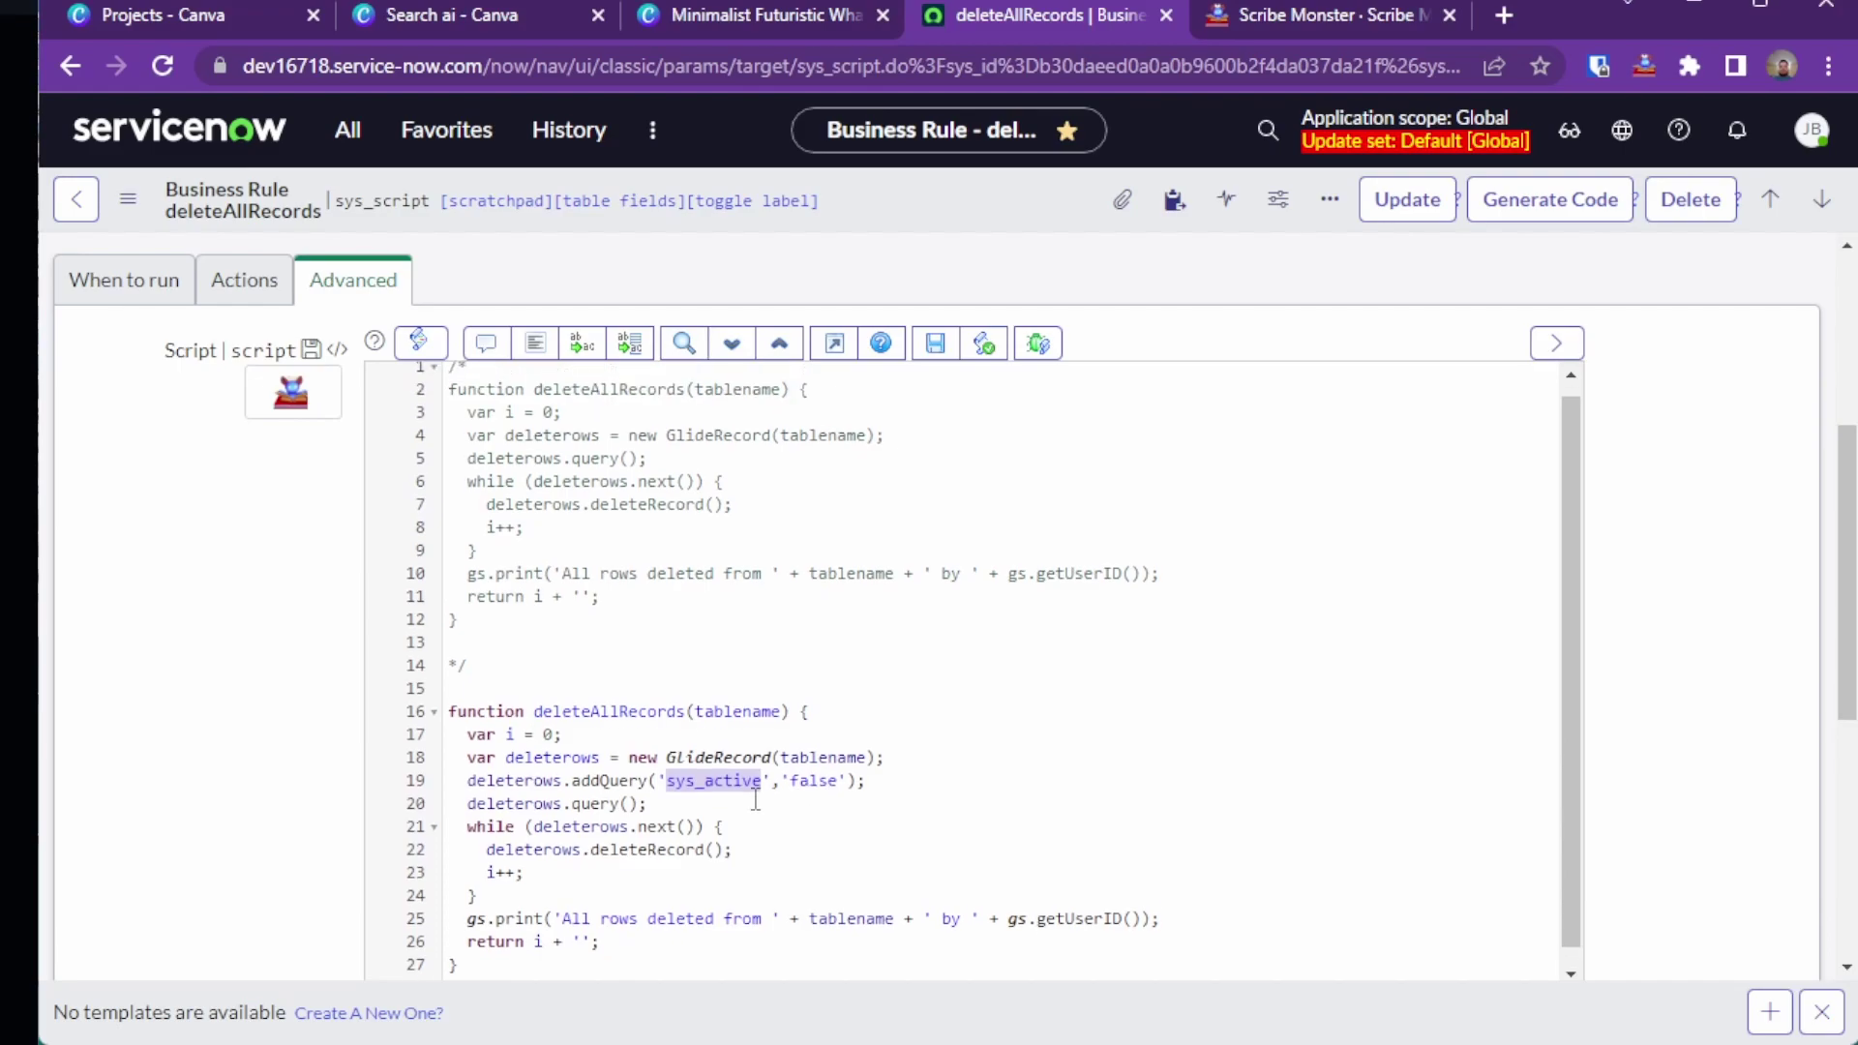
{"action": "scroll", "coordinate": [299, 746], "scroll_direction": "up", "scroll_amount": 5}
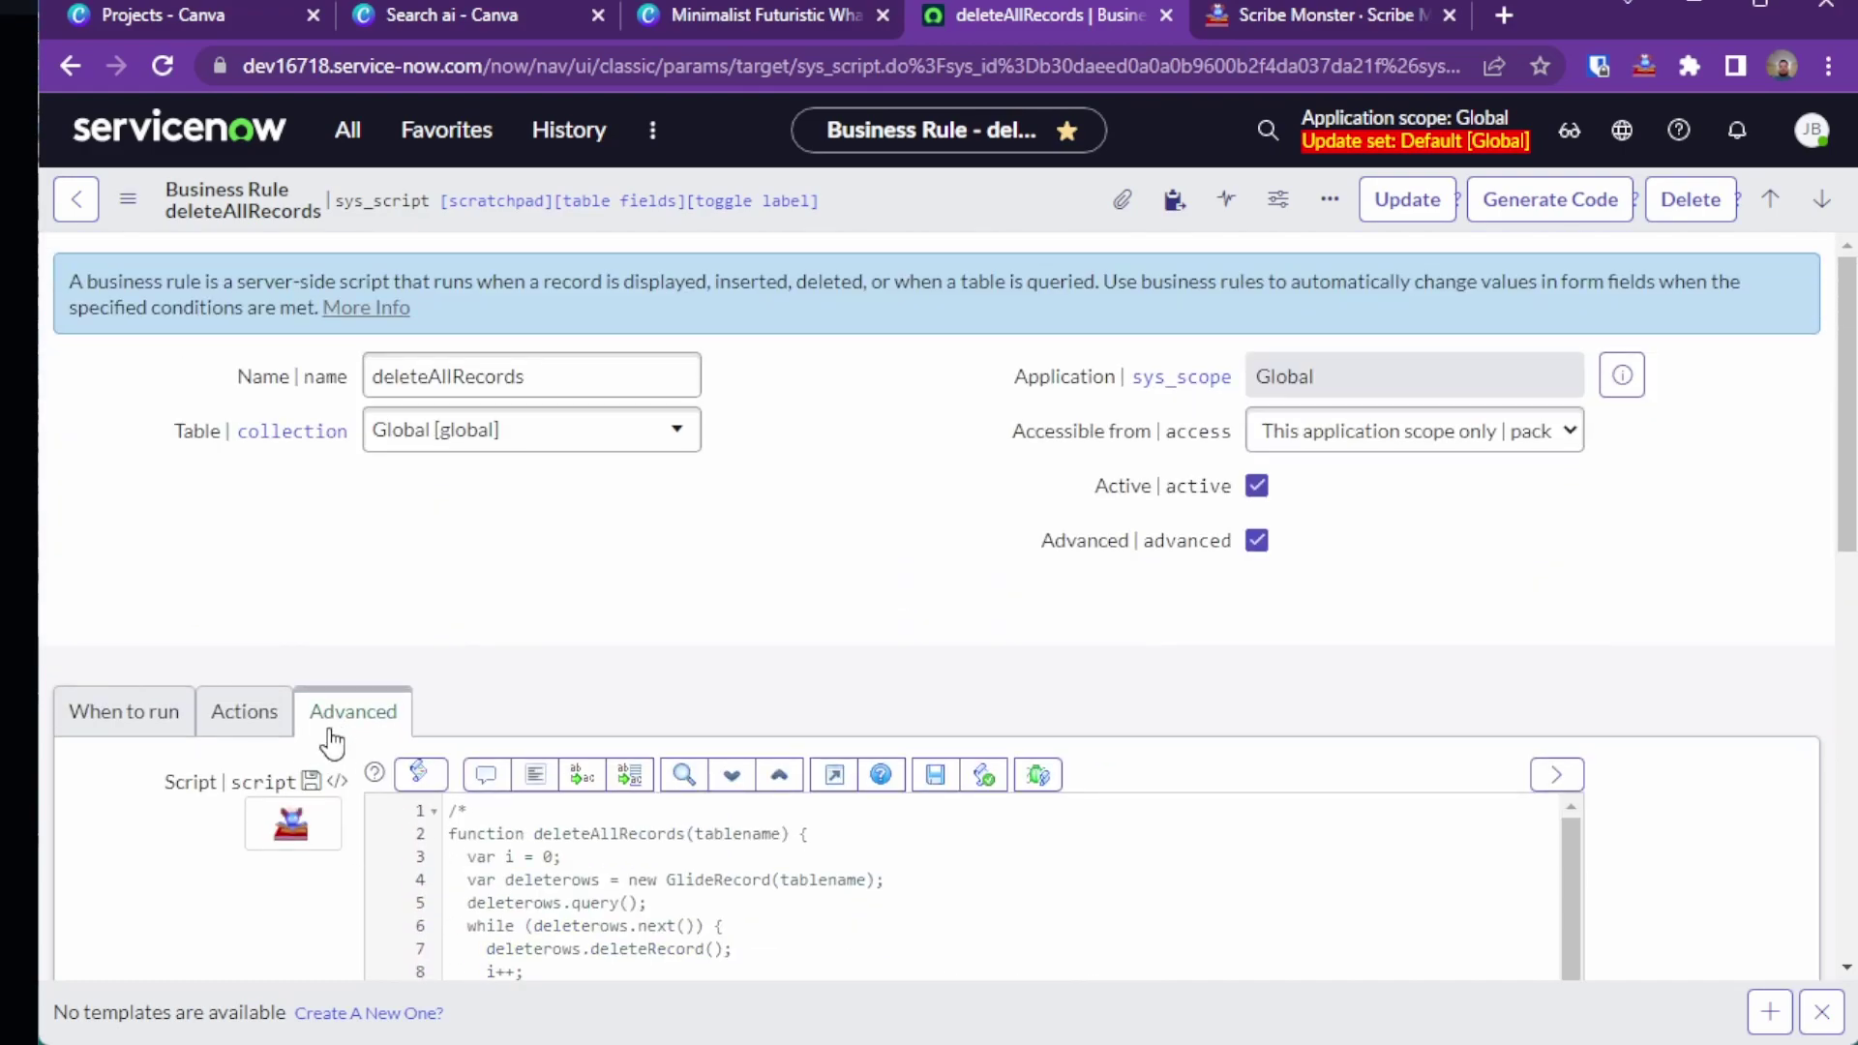
Open the 'Worknotes mandatory onChange of priority' client script from Favorites and start its AI request
{"action": "left_click", "coordinate": [449, 132]}
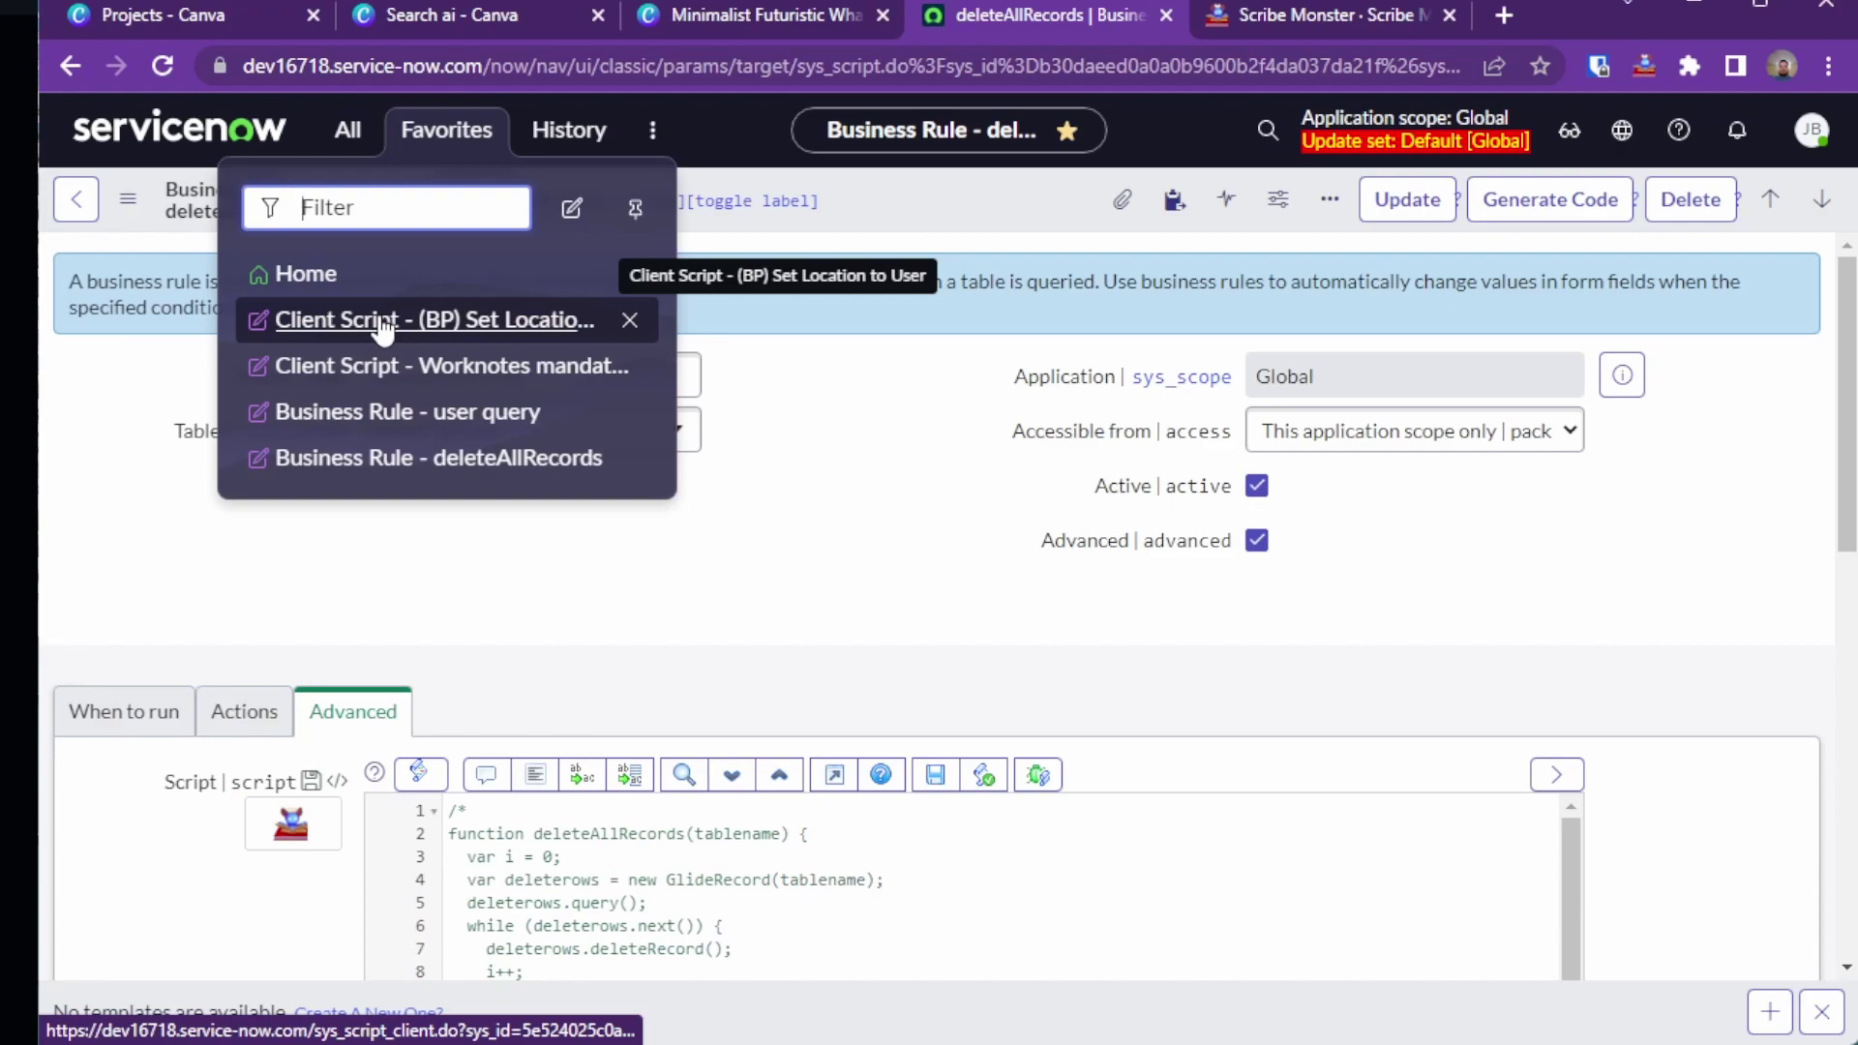
{"action": "left_click", "coordinate": [382, 366]}
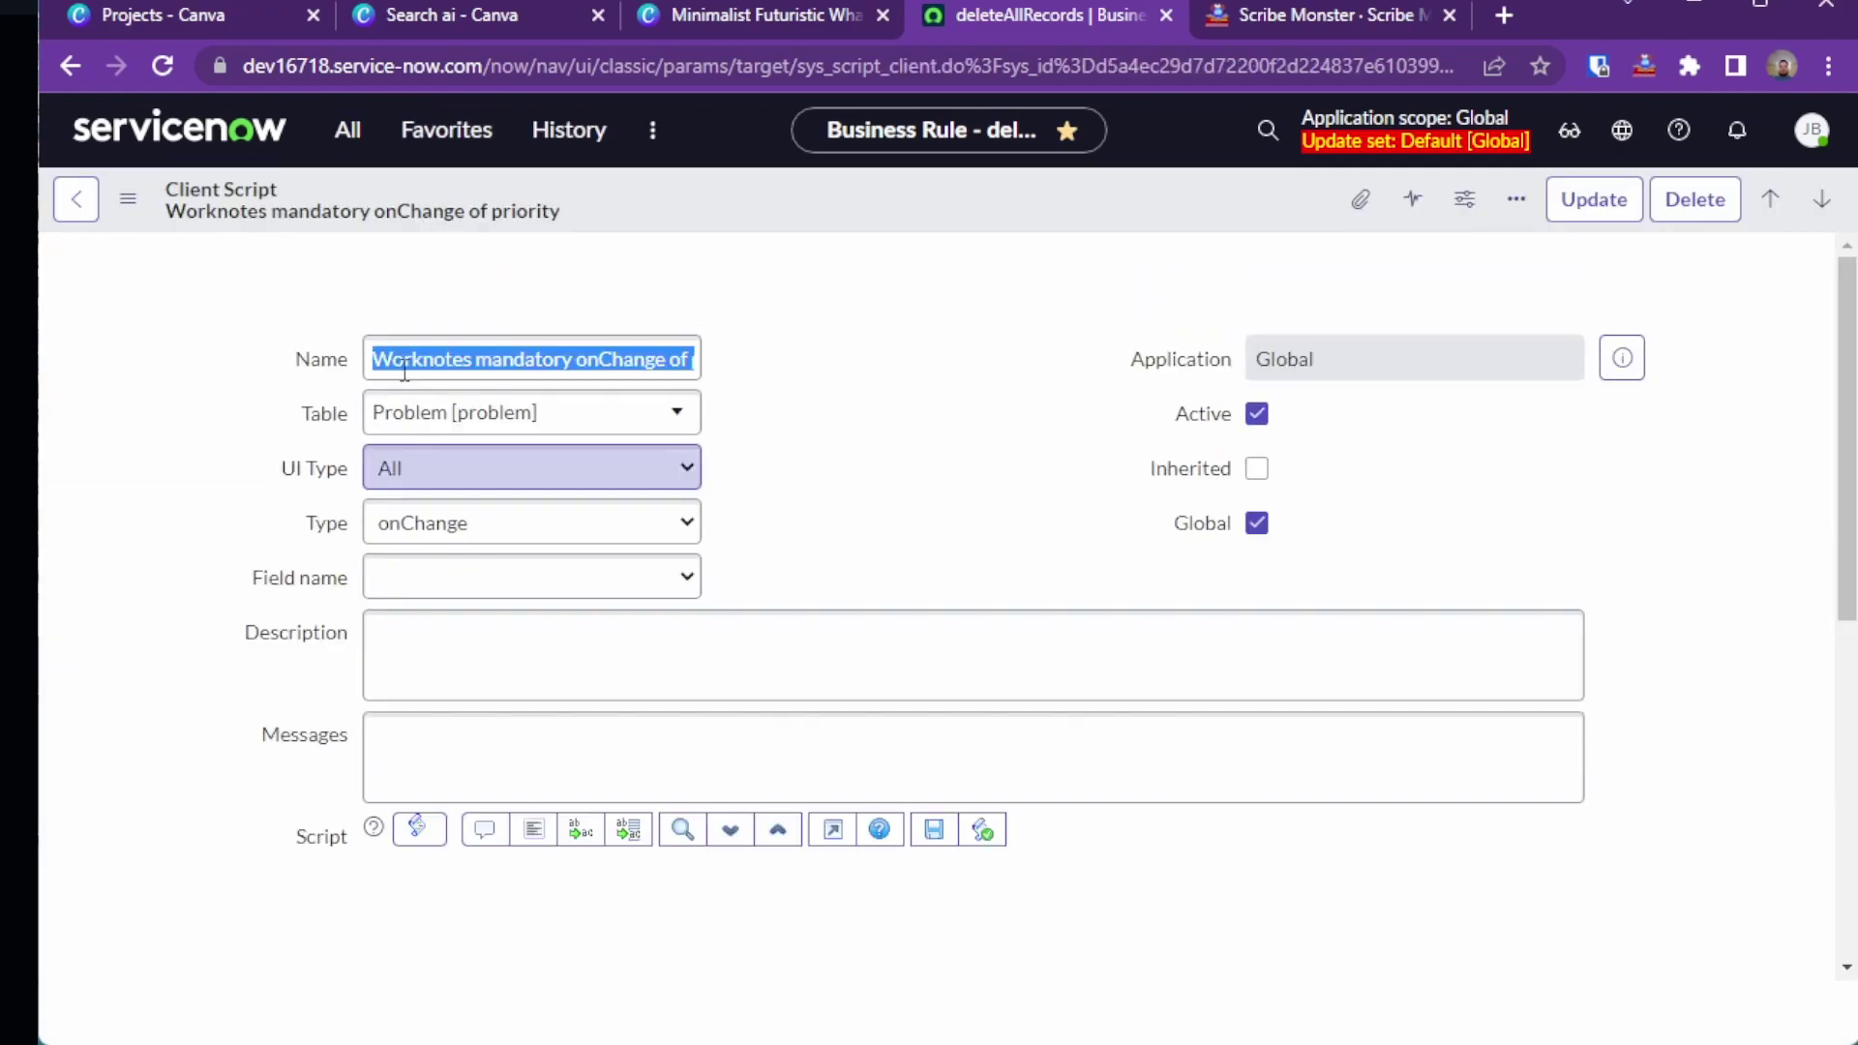
{"action": "scroll", "coordinate": [844, 474], "scroll_direction": "down", "scroll_amount": 2}
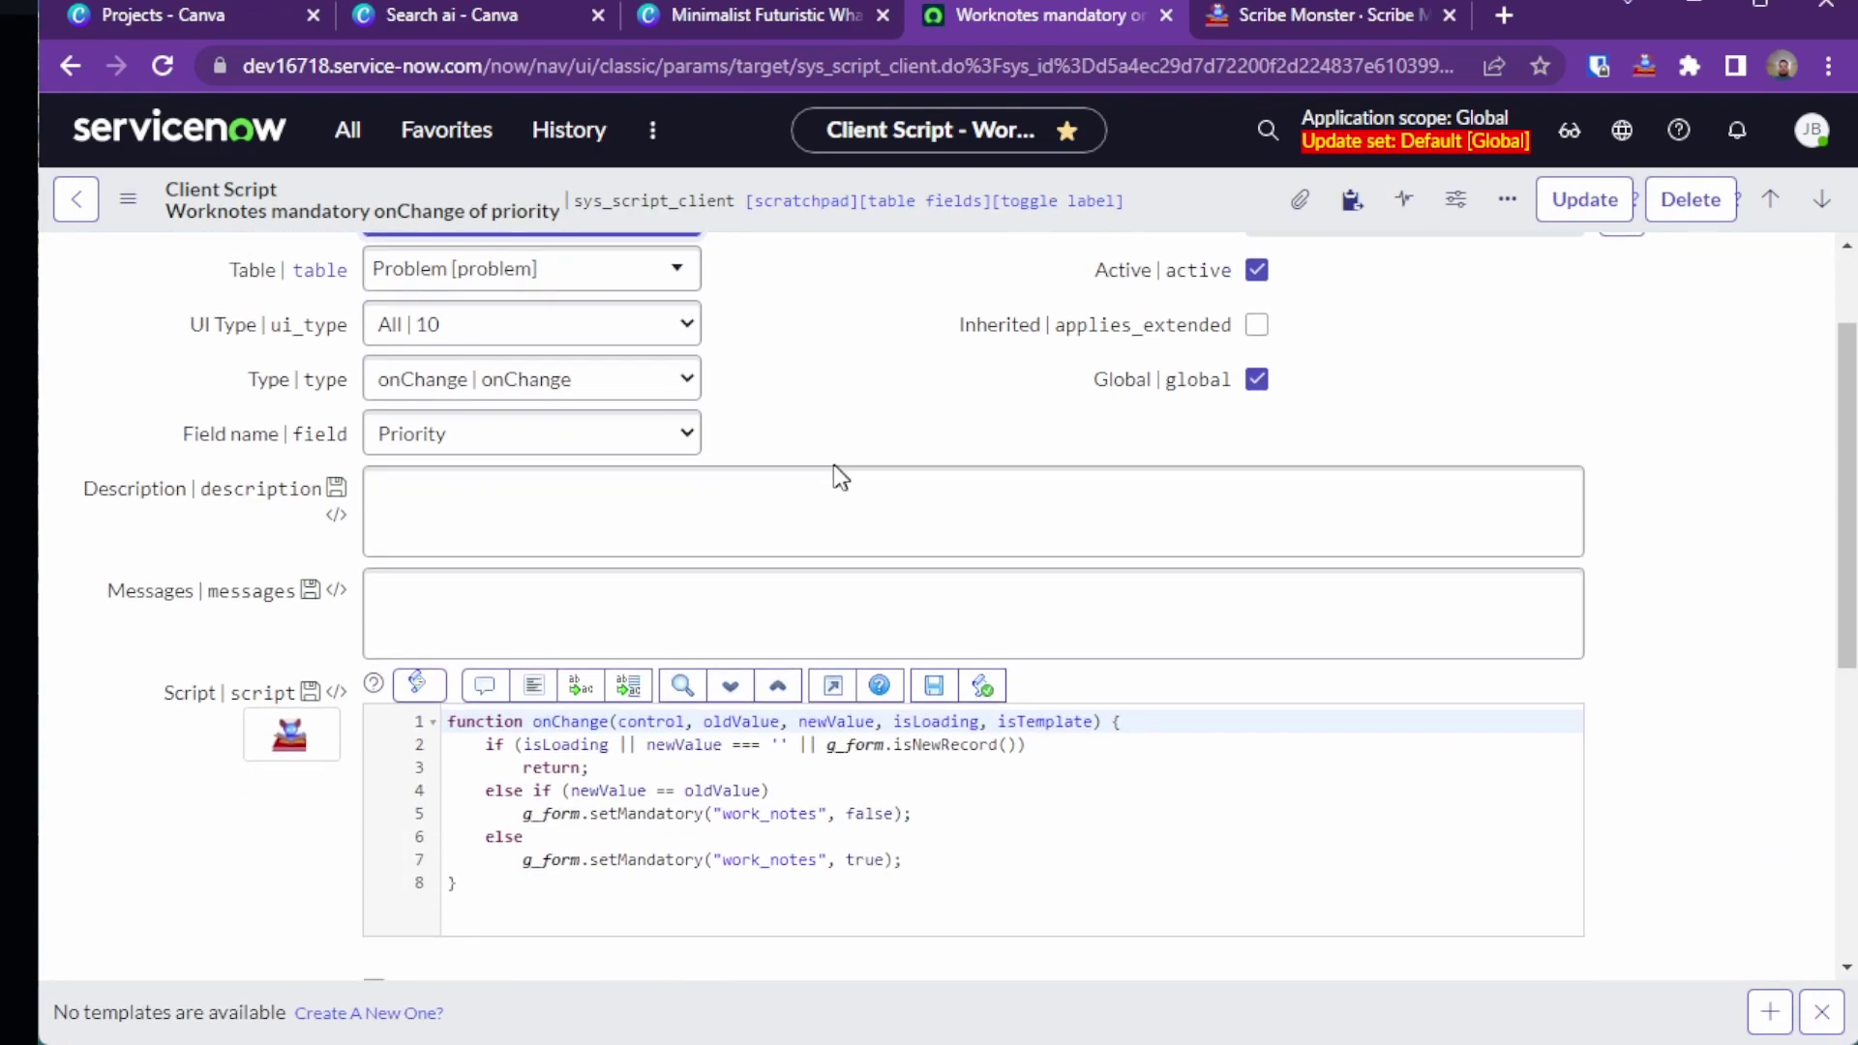
{"action": "scroll", "coordinate": [832, 464], "scroll_direction": "down", "scroll_amount": 2}
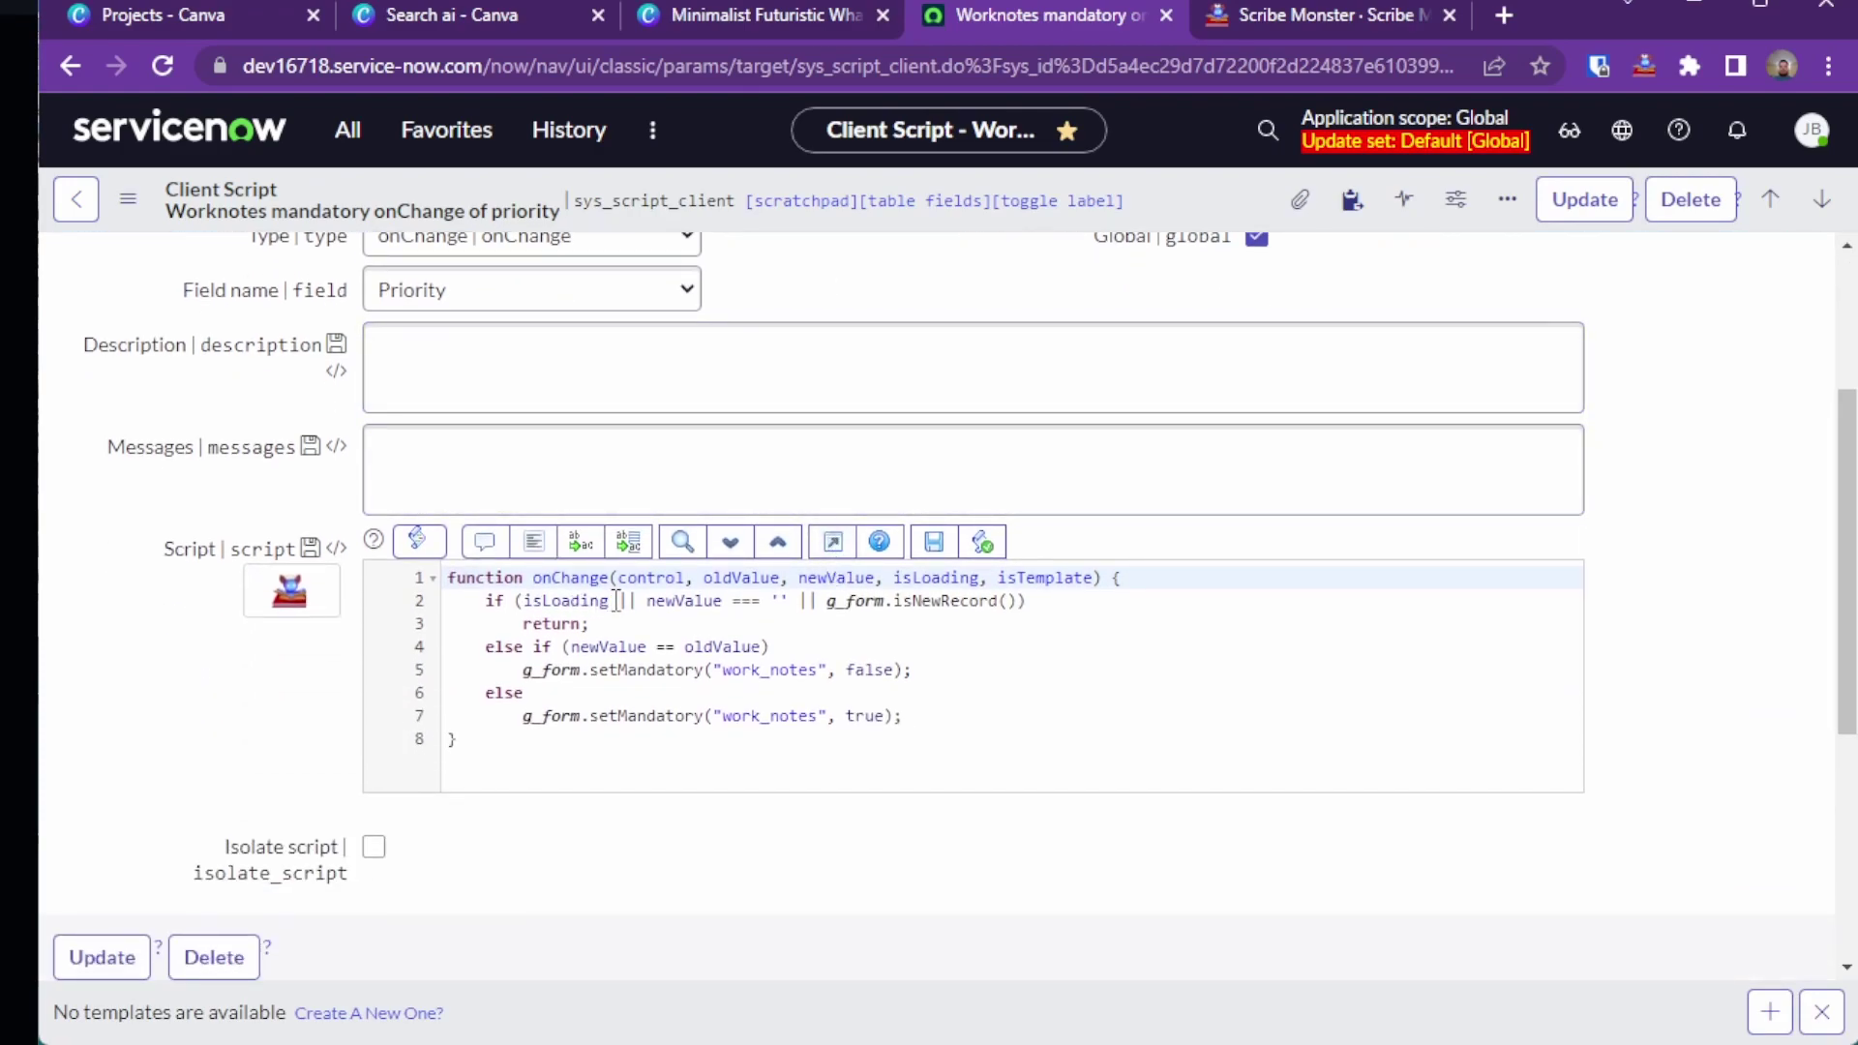
{"action": "scroll", "coordinate": [578, 498], "scroll_direction": "up", "scroll_amount": 1}
{"action": "scroll", "coordinate": [576, 513], "scroll_direction": "up", "scroll_amount": 3}
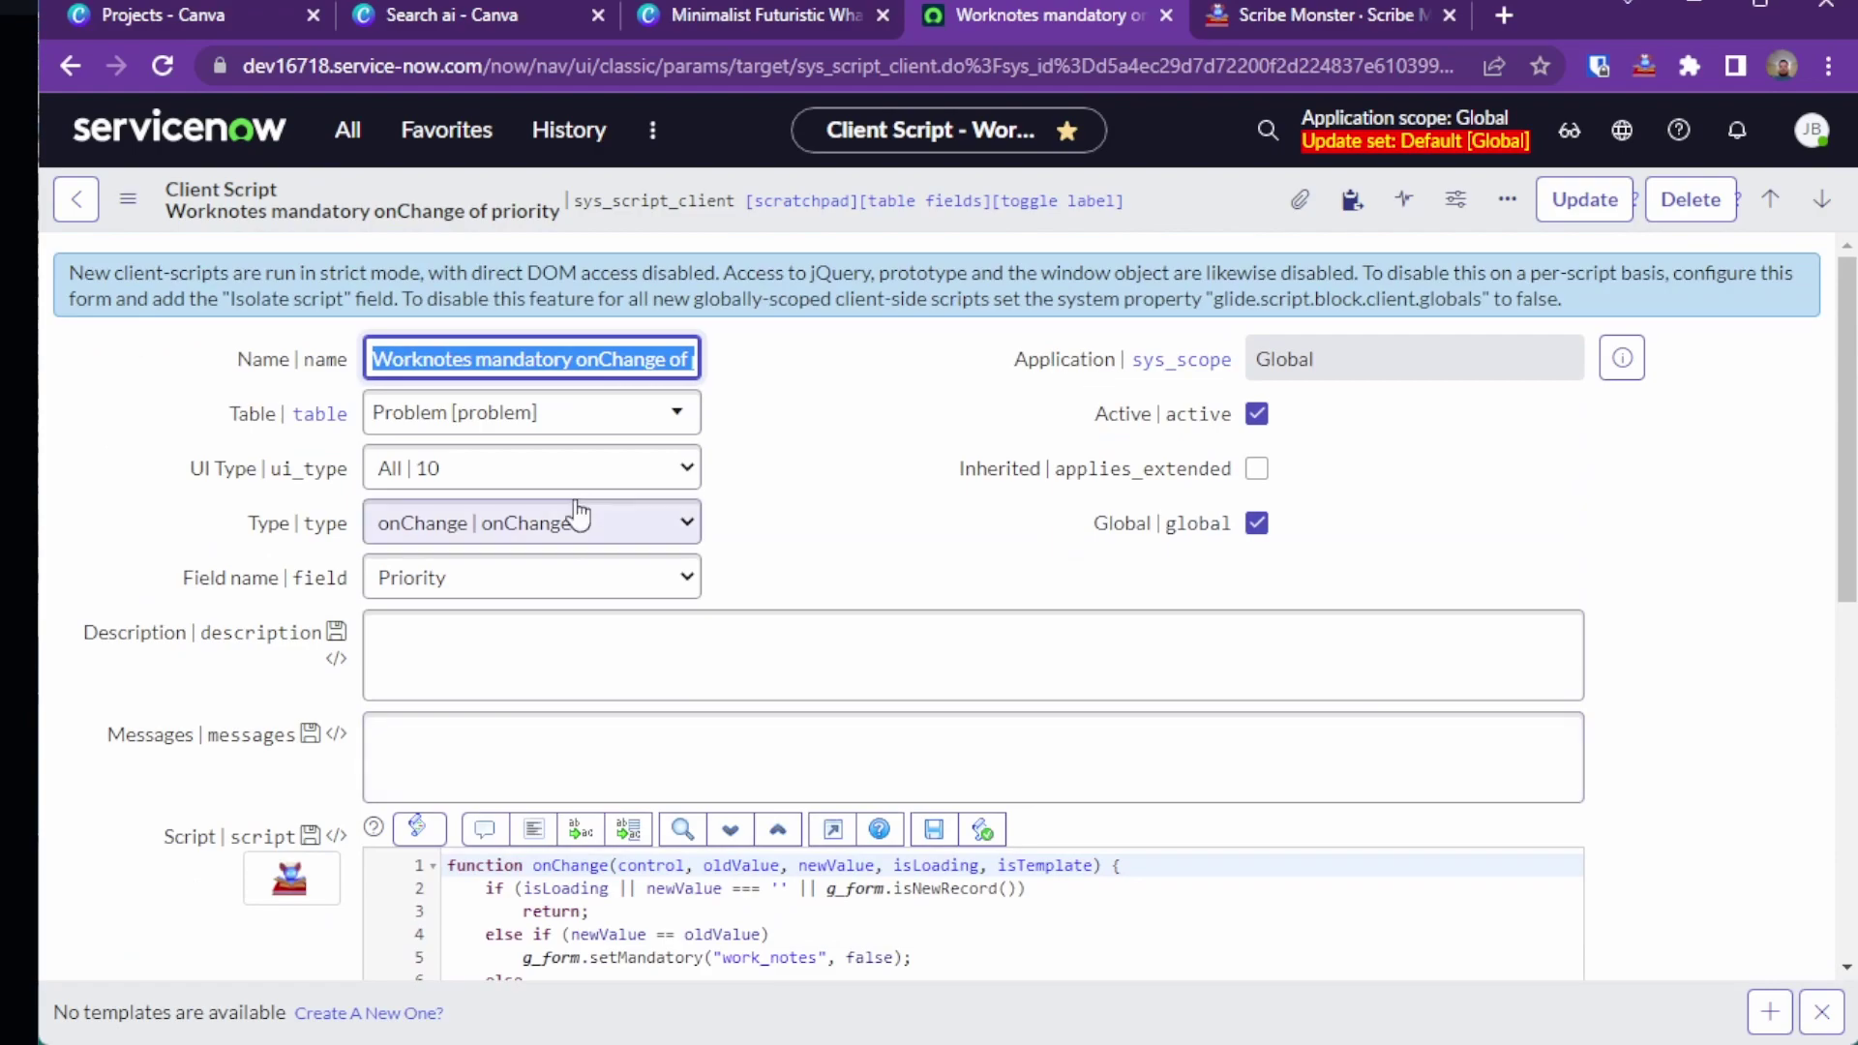
{"action": "scroll", "coordinate": [619, 542], "scroll_direction": "down", "scroll_amount": 6}
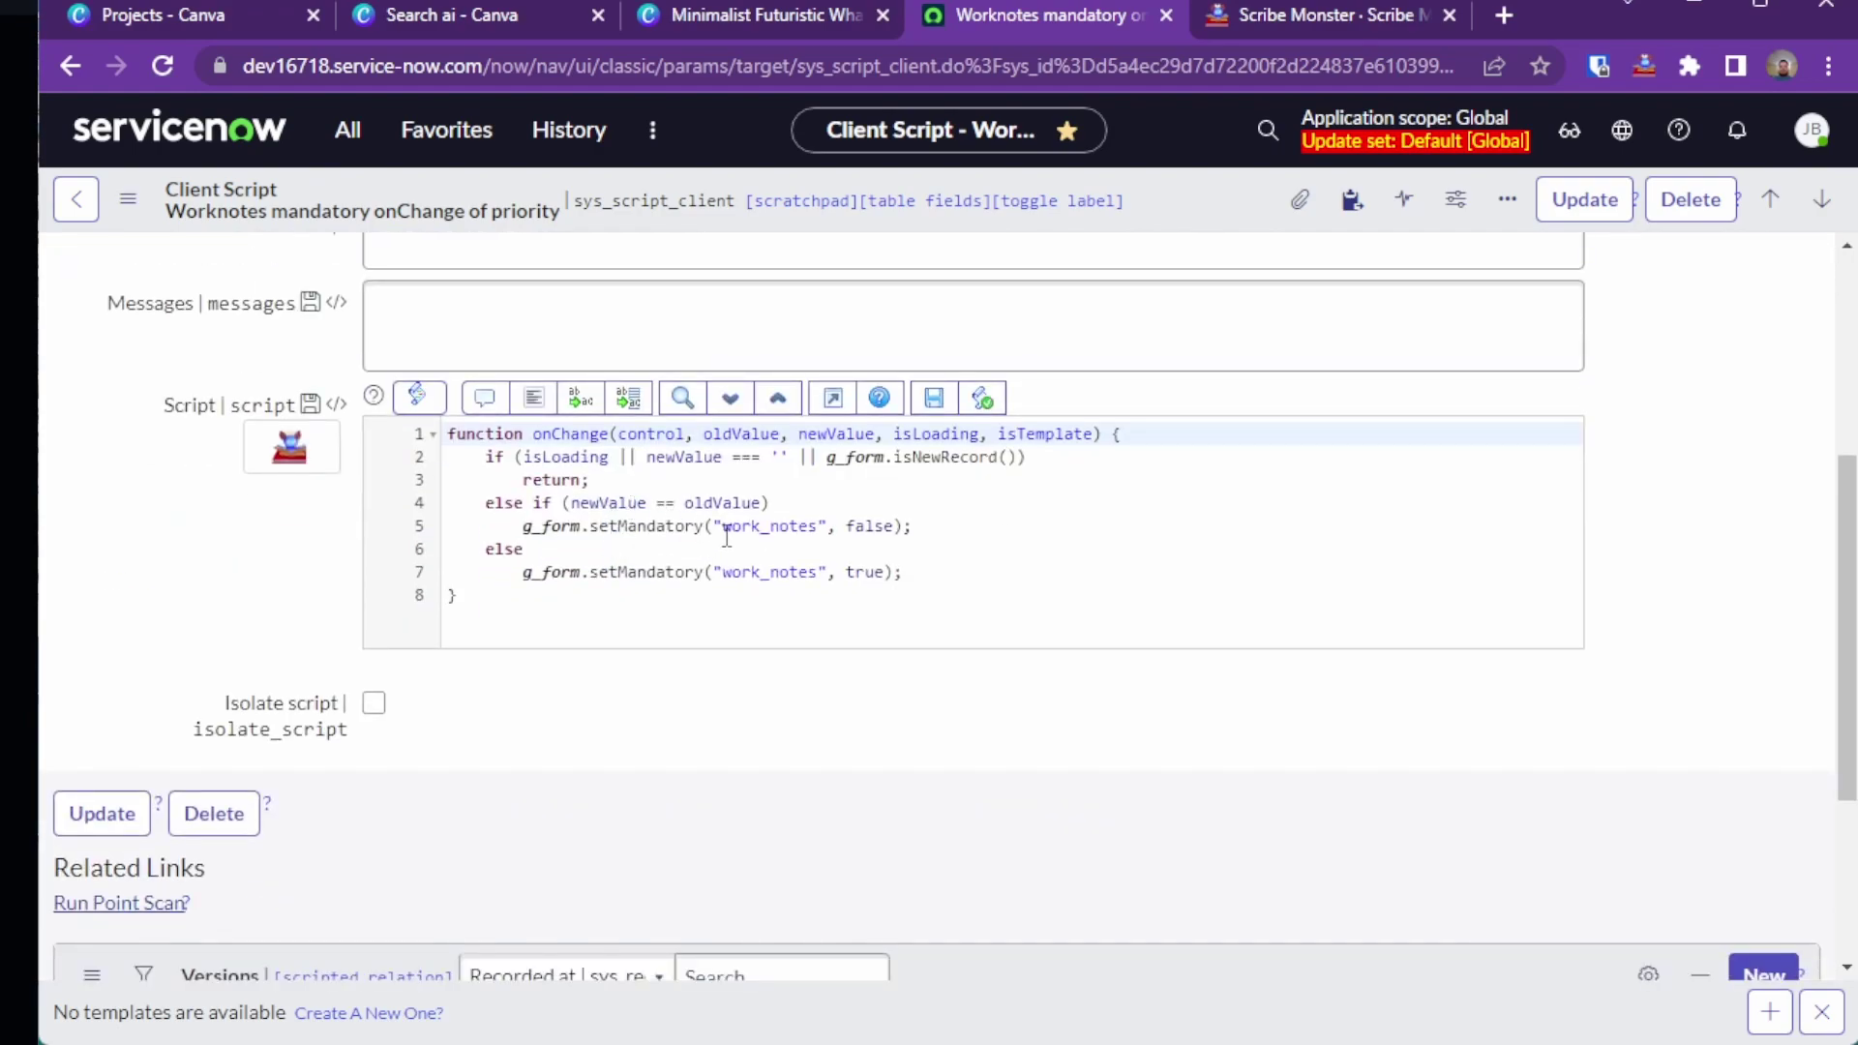
{"action": "left_click", "coordinate": [272, 467]}
Submit the prompt 'when priority changes make both work notes and comments mandatory'
{"action": "left_click", "coordinate": [706, 571]}
{"action": "type", "text": "when"}
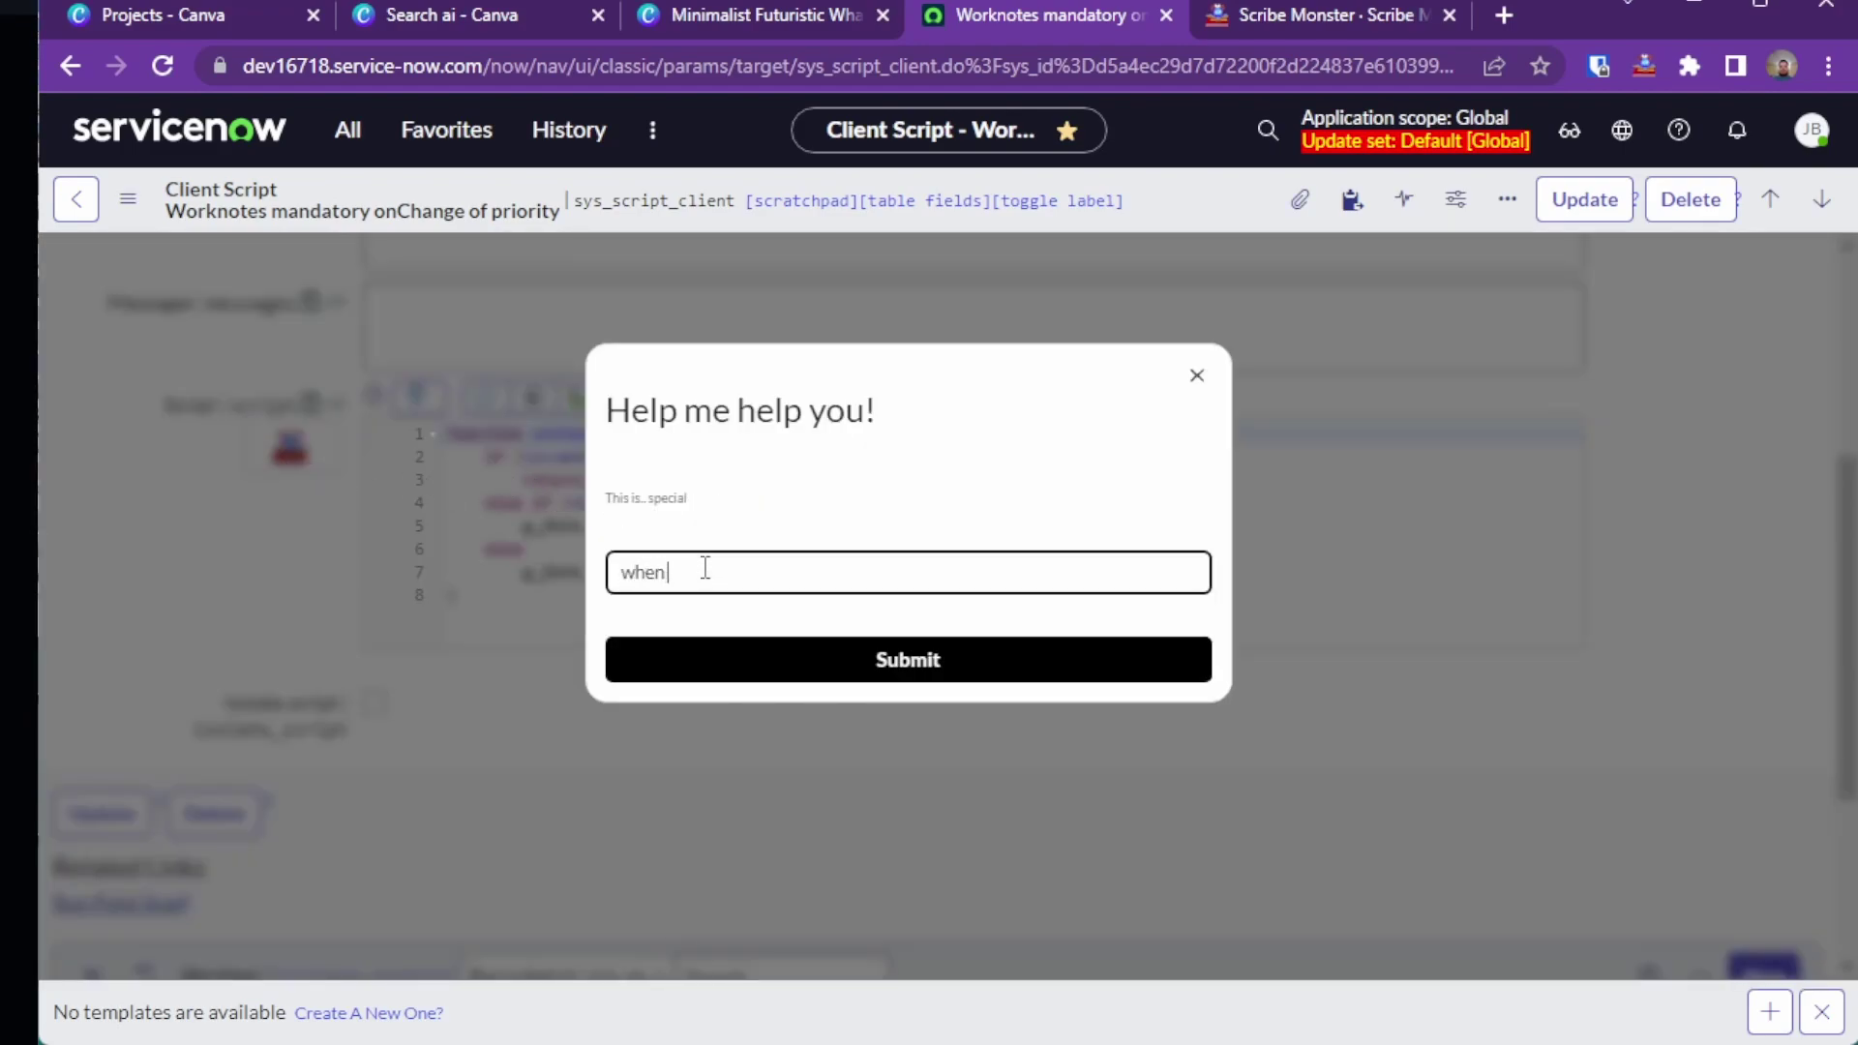
{"action": "type", "text": " prio"}
{"action": "type", "text": "iti"}
{"action": "type", "text": "y changes"}
{"action": "key", "text": "BackSpace"}
{"action": "type", "text": "make bot"}
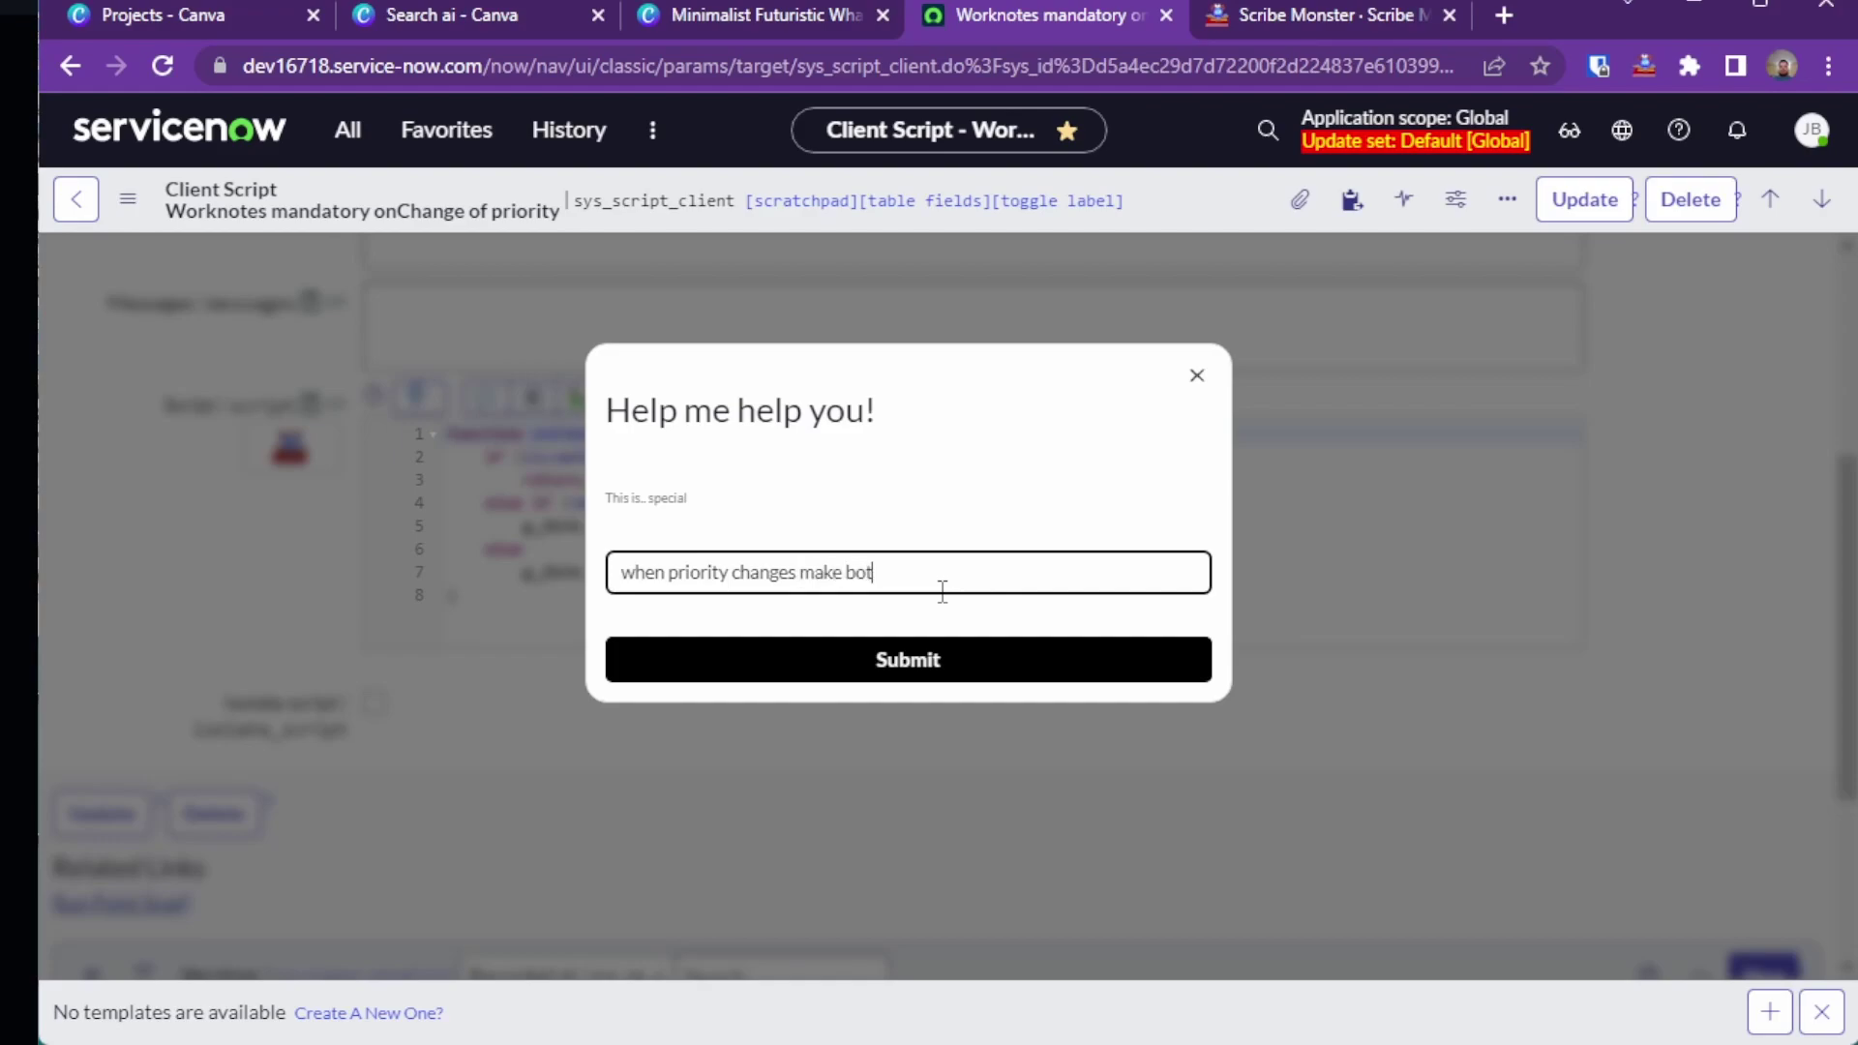
{"action": "type", "text": "h,"}
{"action": "type", "text": "work o"}
{"action": "type", "text": "otes and "}
{"action": "type", "text": "comm"}
{"action": "type", "text": "ents"}
{"action": "type", "text": " mandator"}
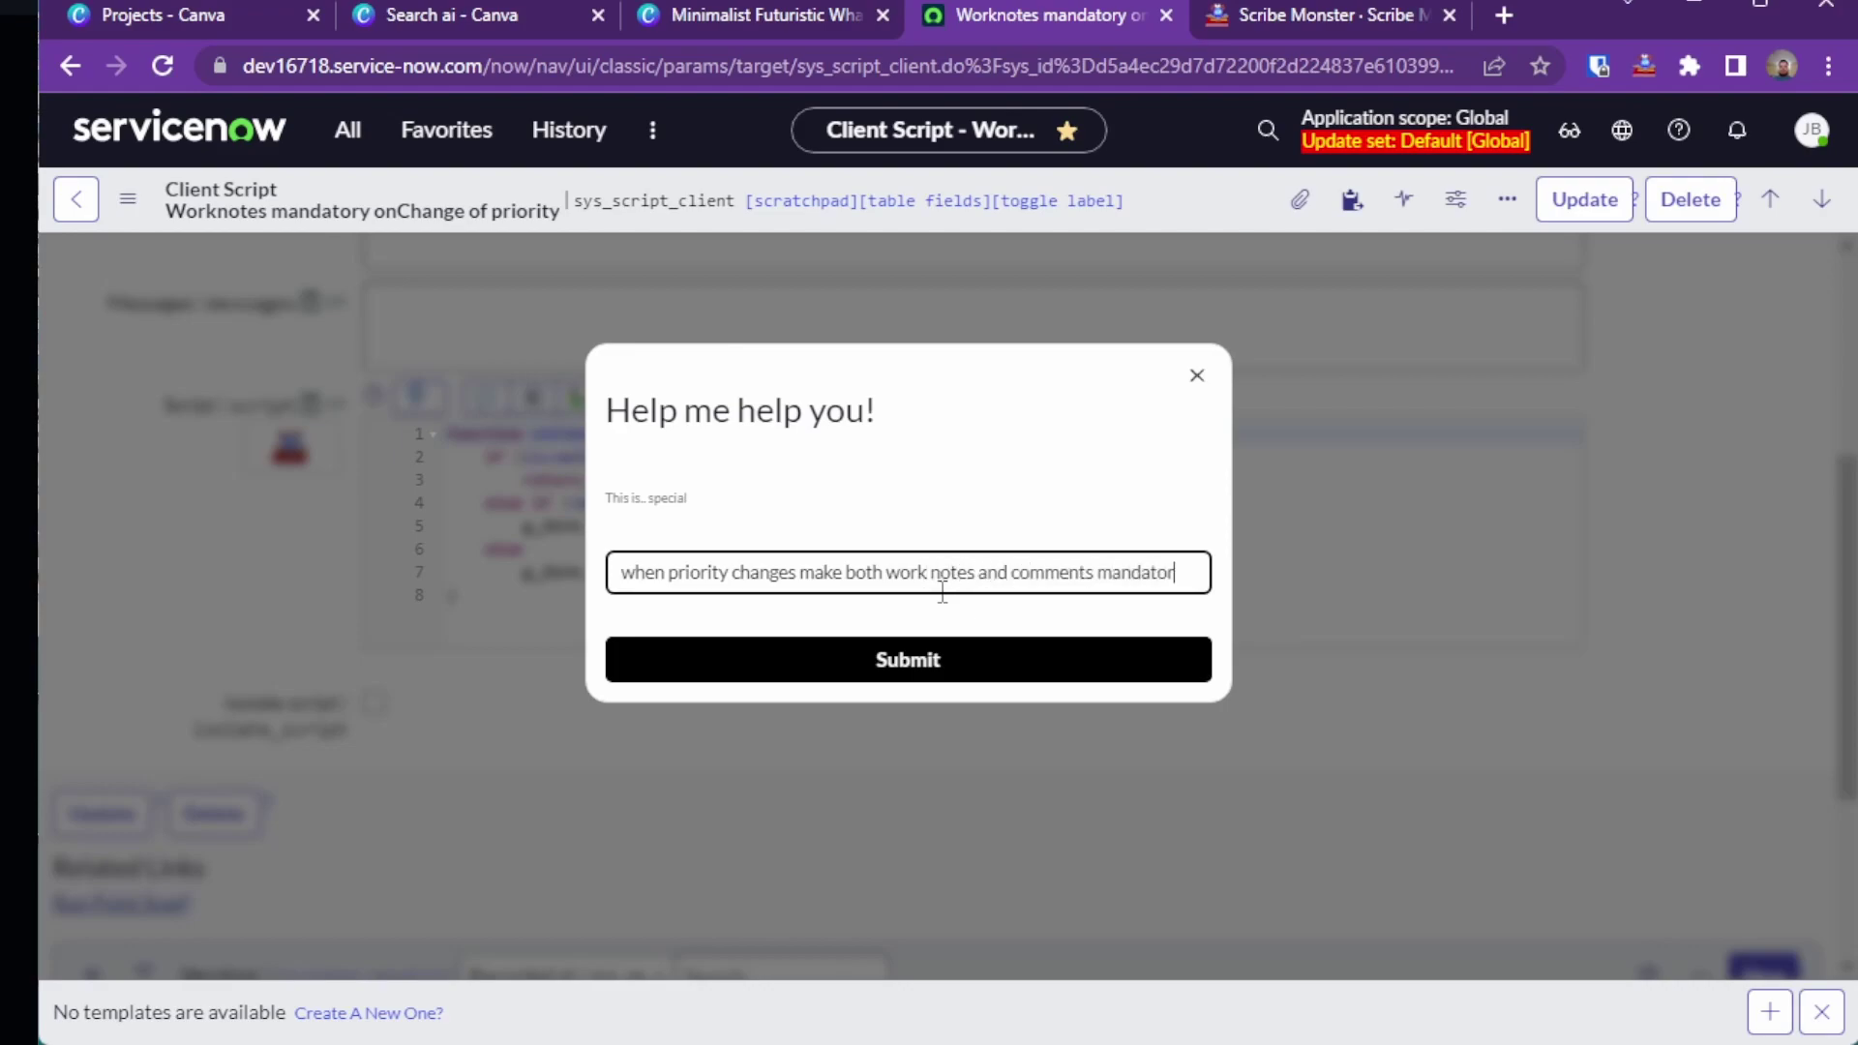
{"action": "type", "text": "y"}
{"action": "left_click", "coordinate": [852, 671]}
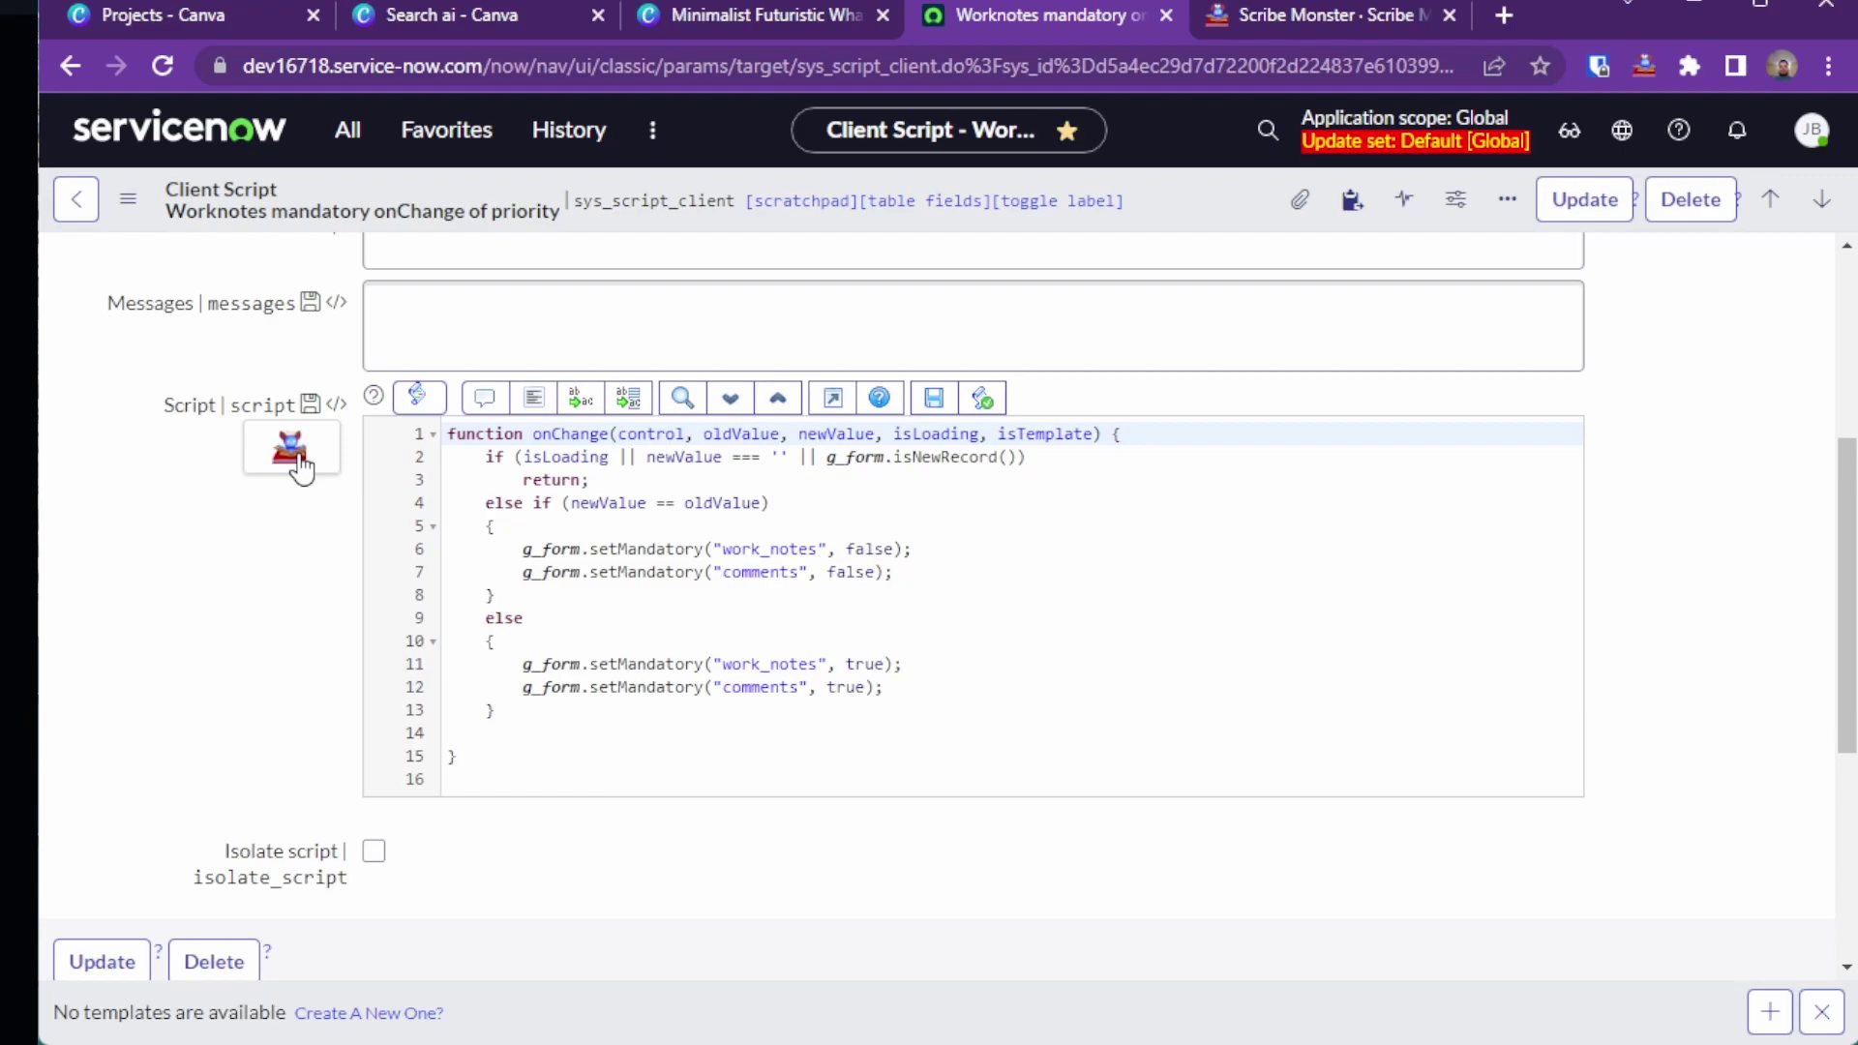
Reopen the Scribe Monster request after the rewrite making work_notes and comments mandatory
{"action": "left_click", "coordinate": [297, 454]}
Append 'only when the department is IT' to the work notes and comments request
{"action": "left_click", "coordinate": [864, 572]}
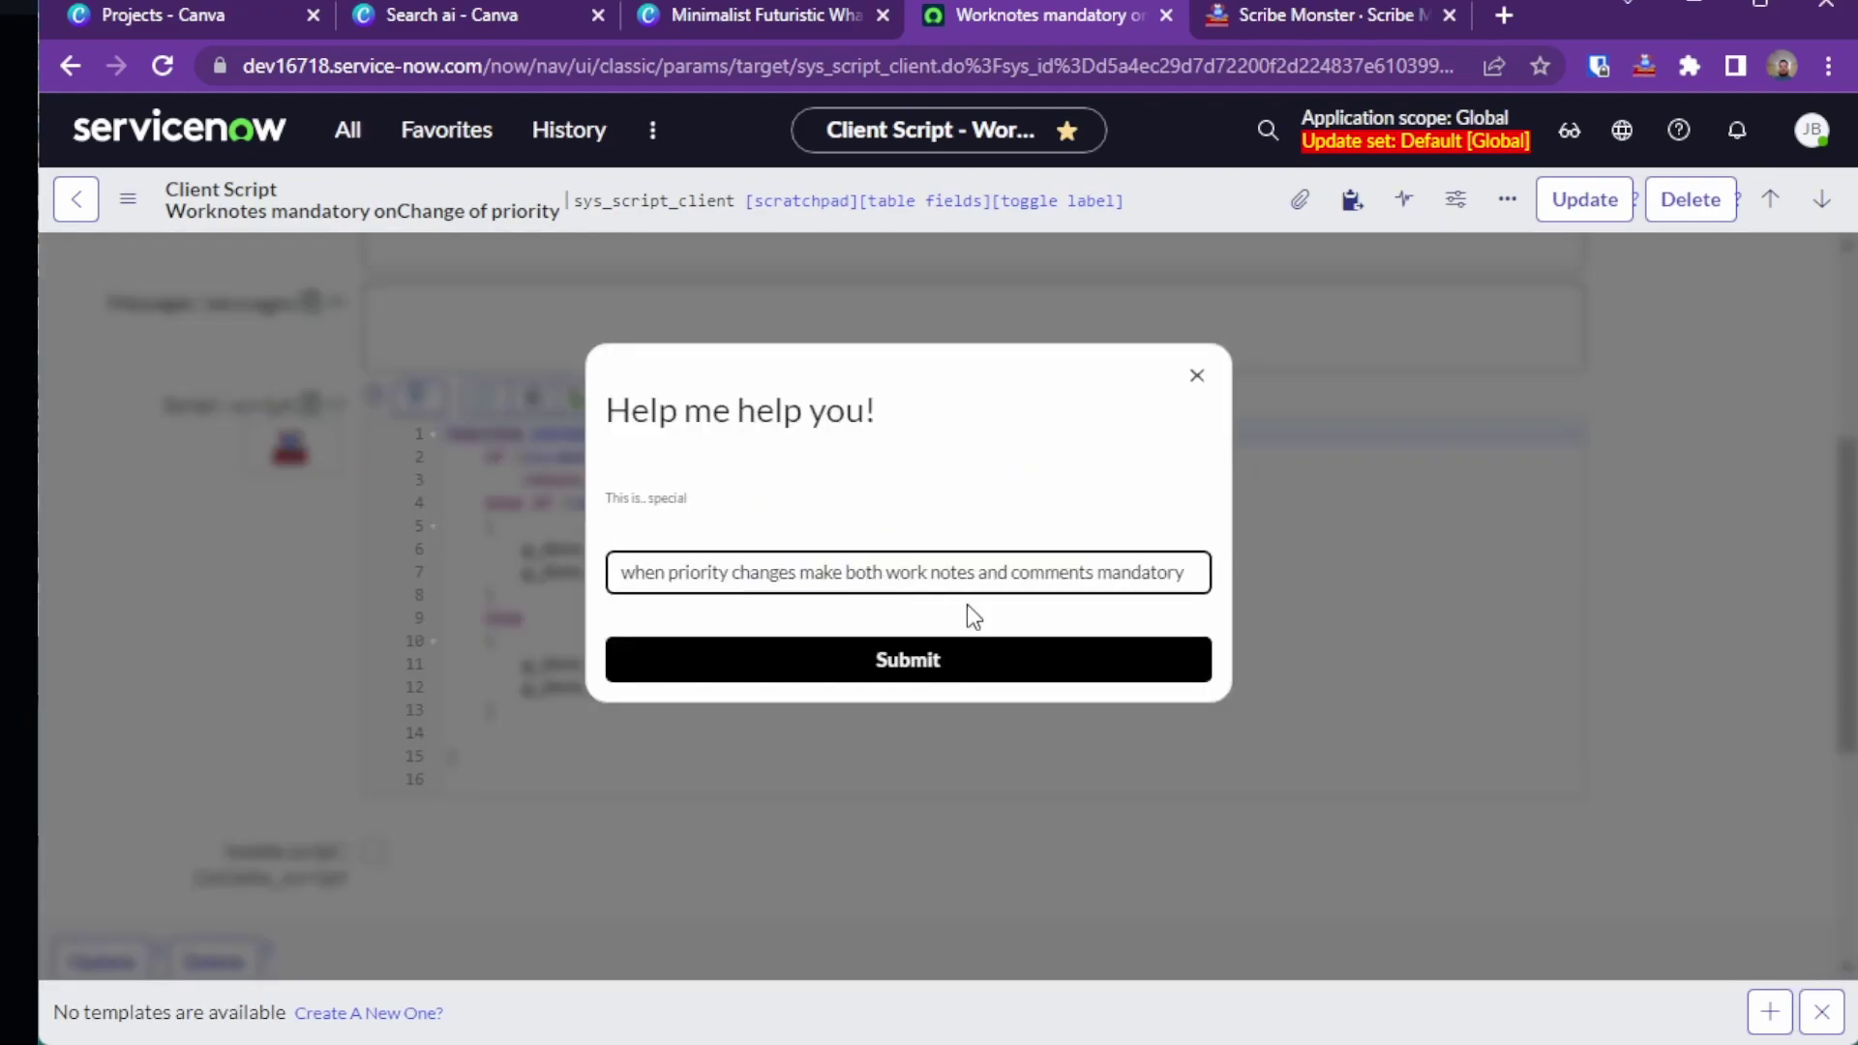
{"action": "key", "text": "End"}
{"action": "type", "text": "only when"}
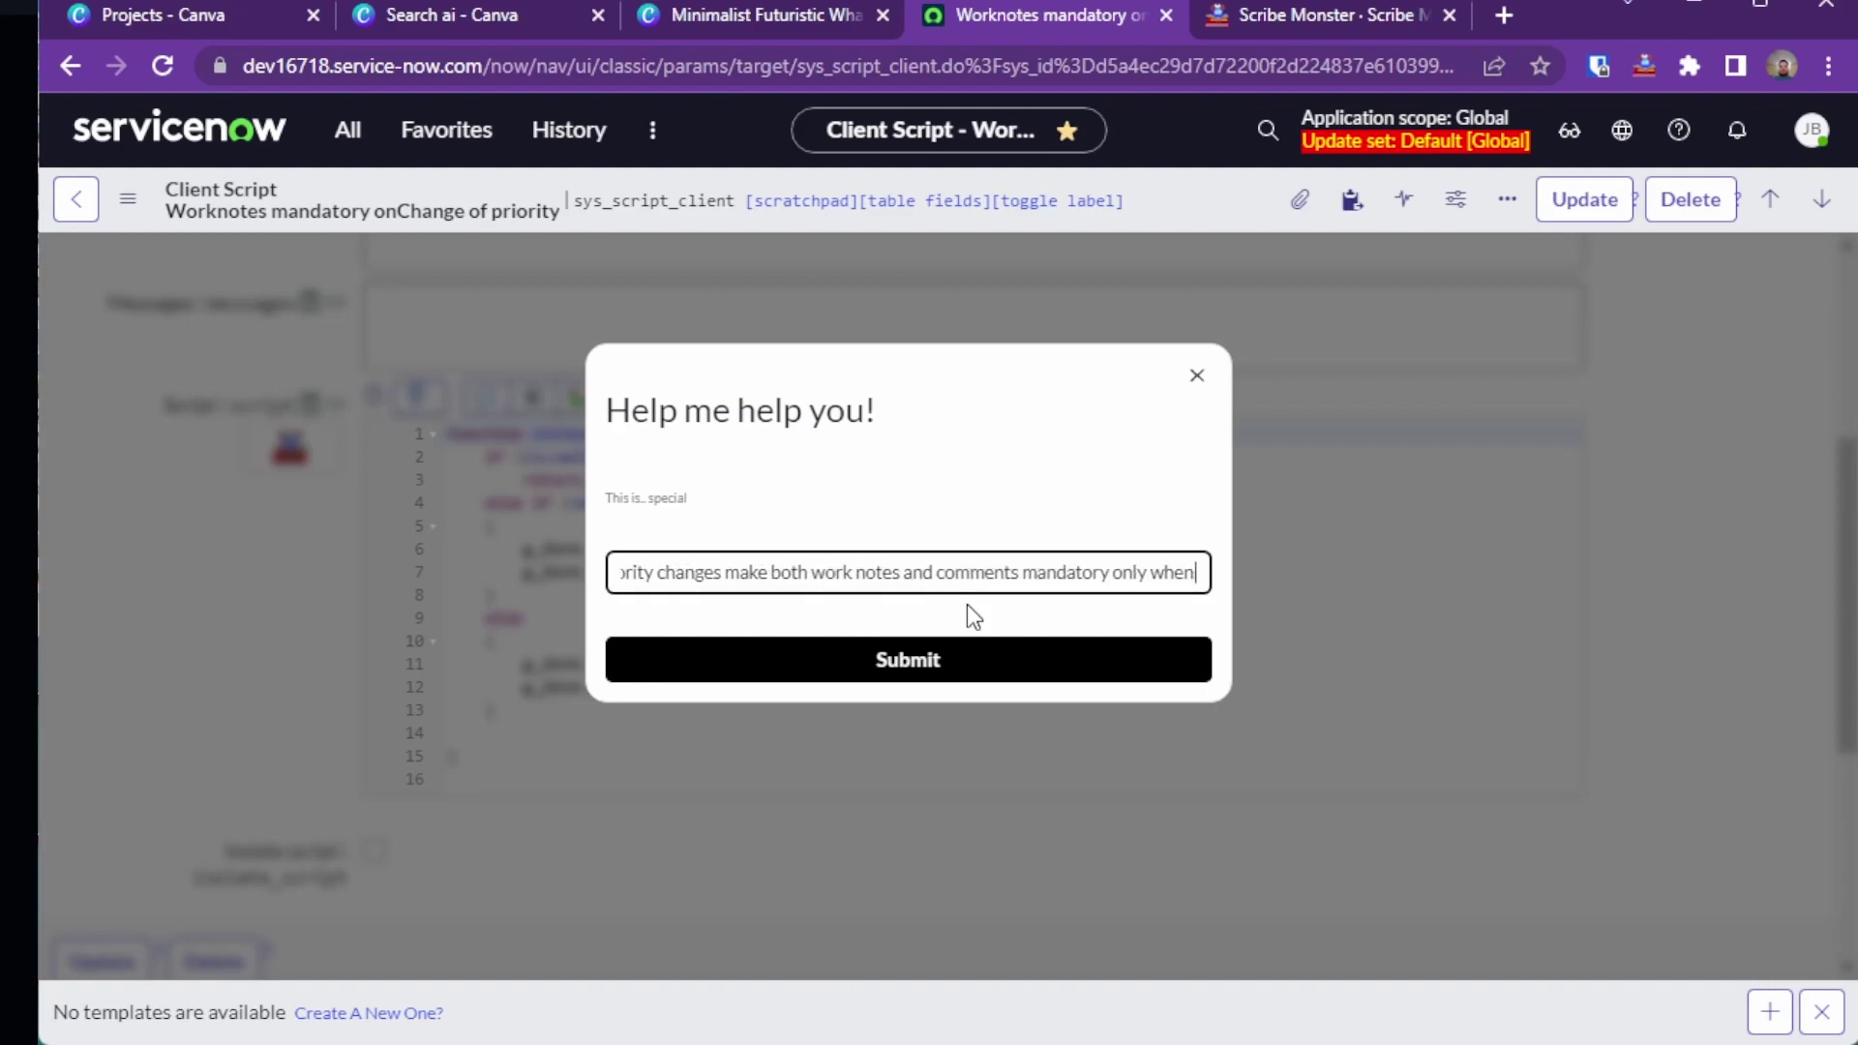
{"action": "type", "text": " the depar"}
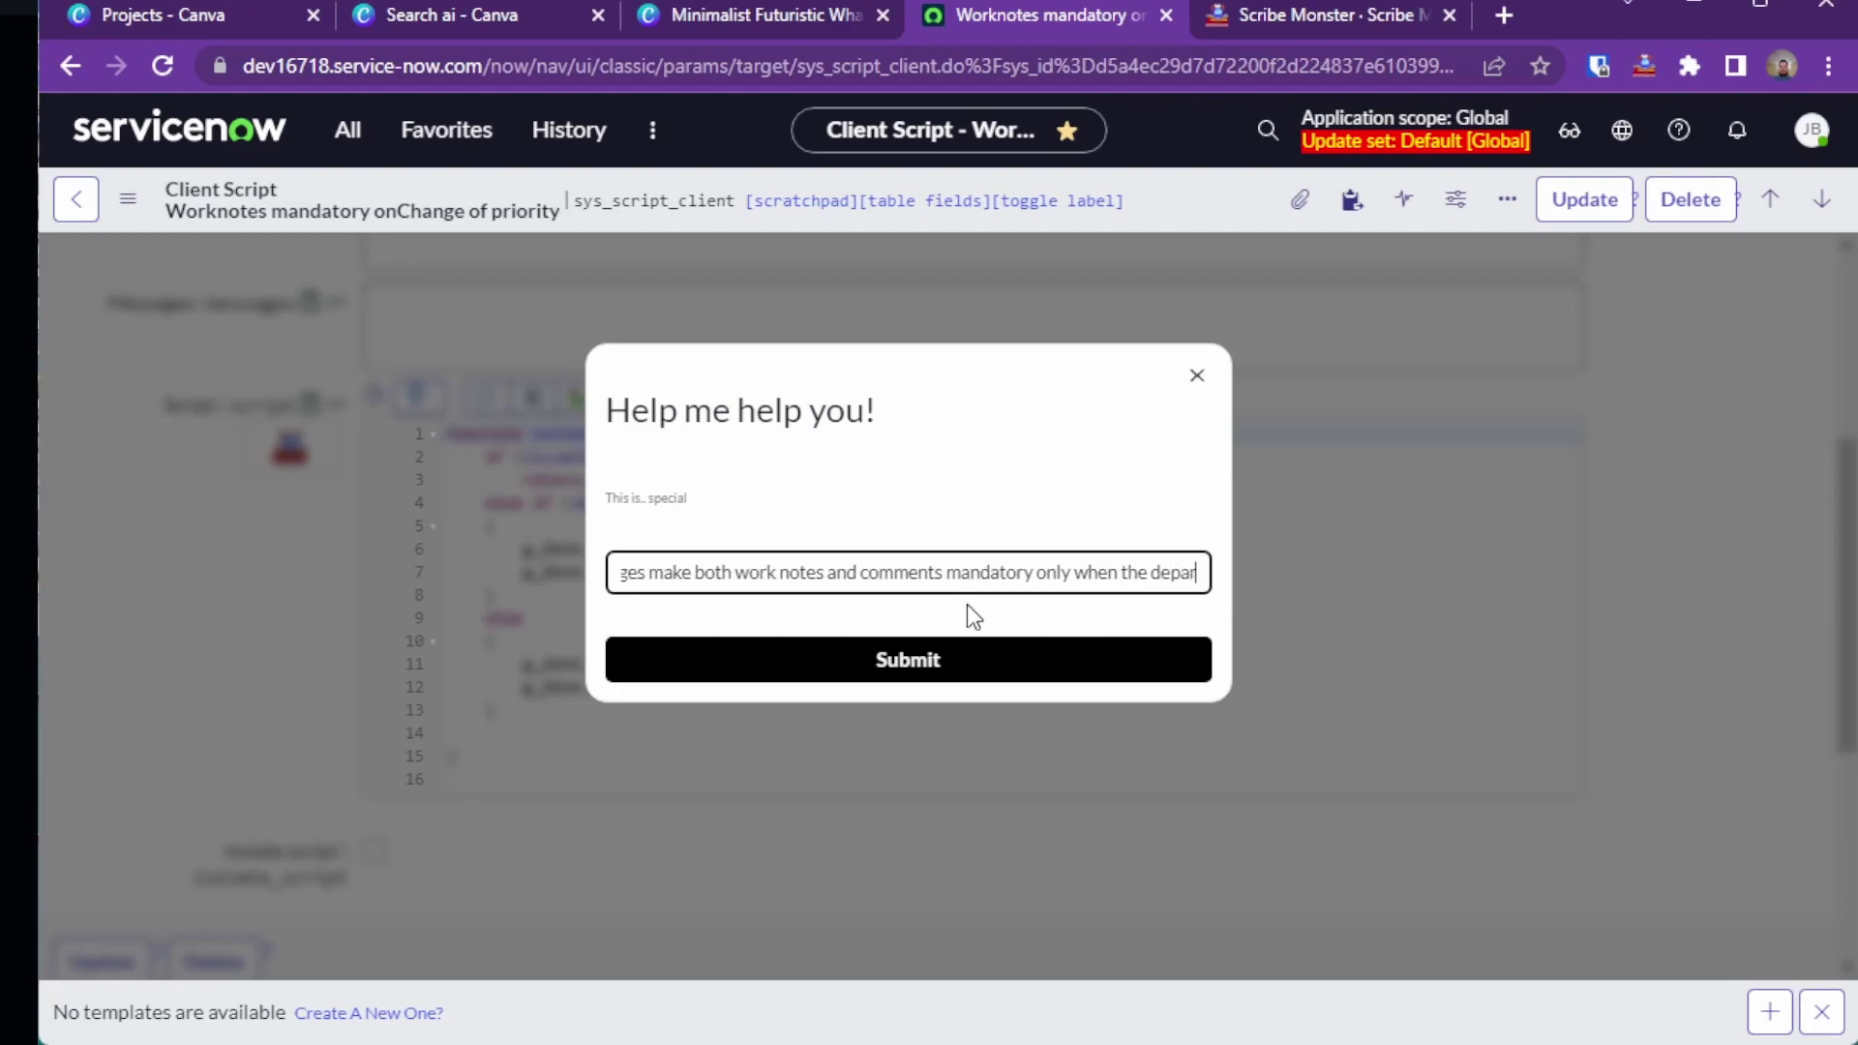
{"action": "type", "text": "tment is"}
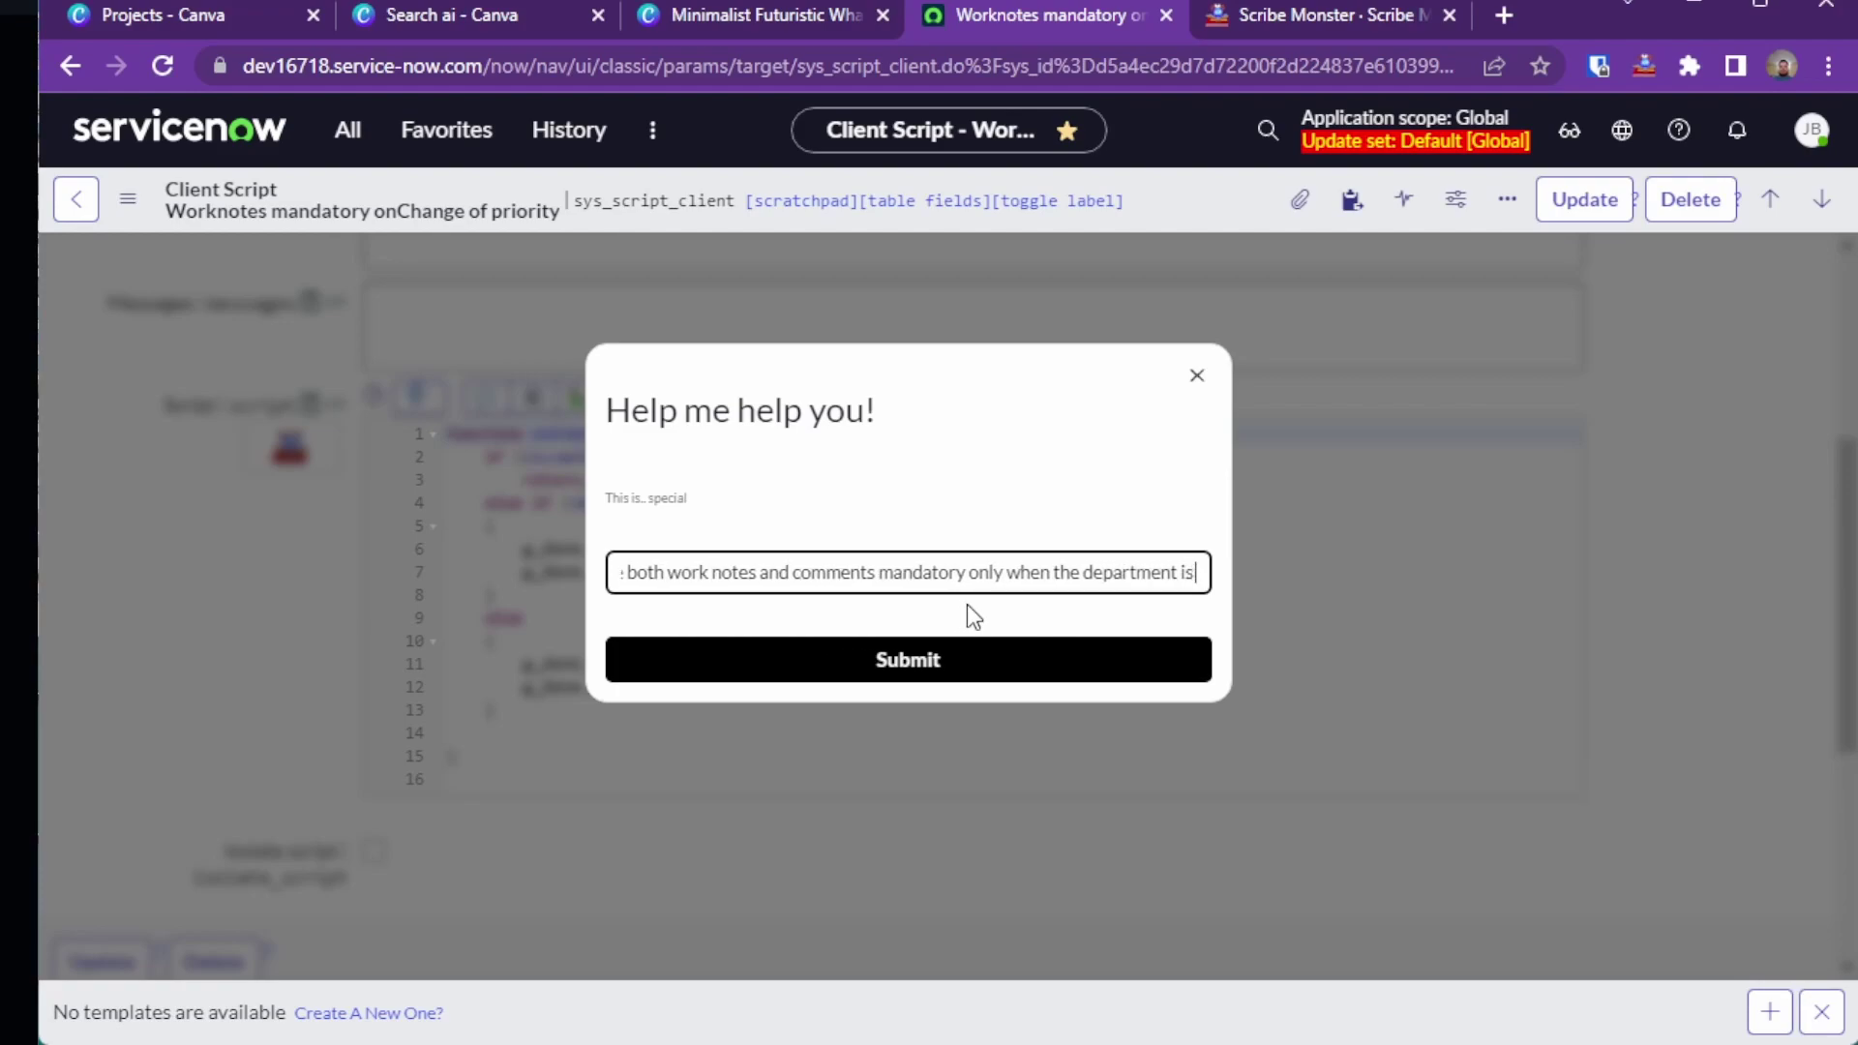
{"action": "type", "text": " IT"}
Submit the extended request, adding a g_form.getValue('department') == 'IT' condition to the script
{"action": "left_click", "coordinate": [1004, 668]}
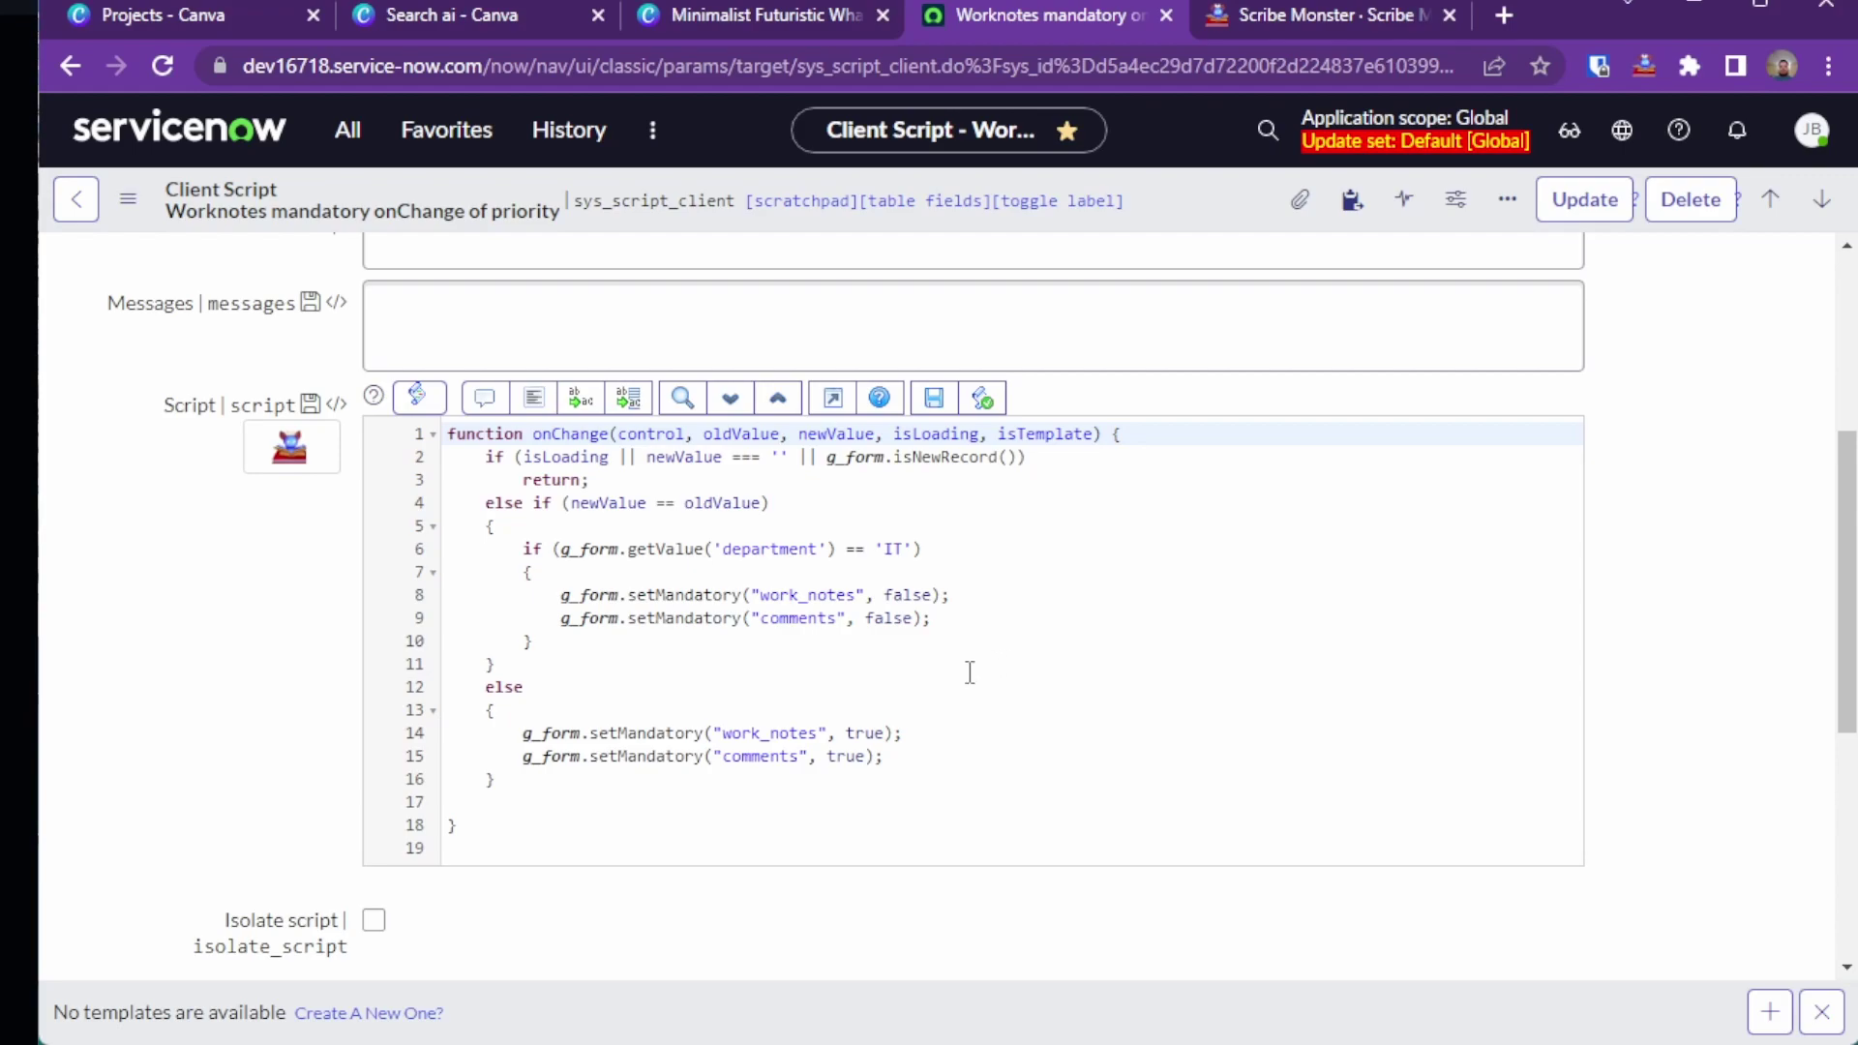
Switch back to the Scribe Monster tab with its empty account-creation form
{"action": "left_click", "coordinate": [1247, 14]}
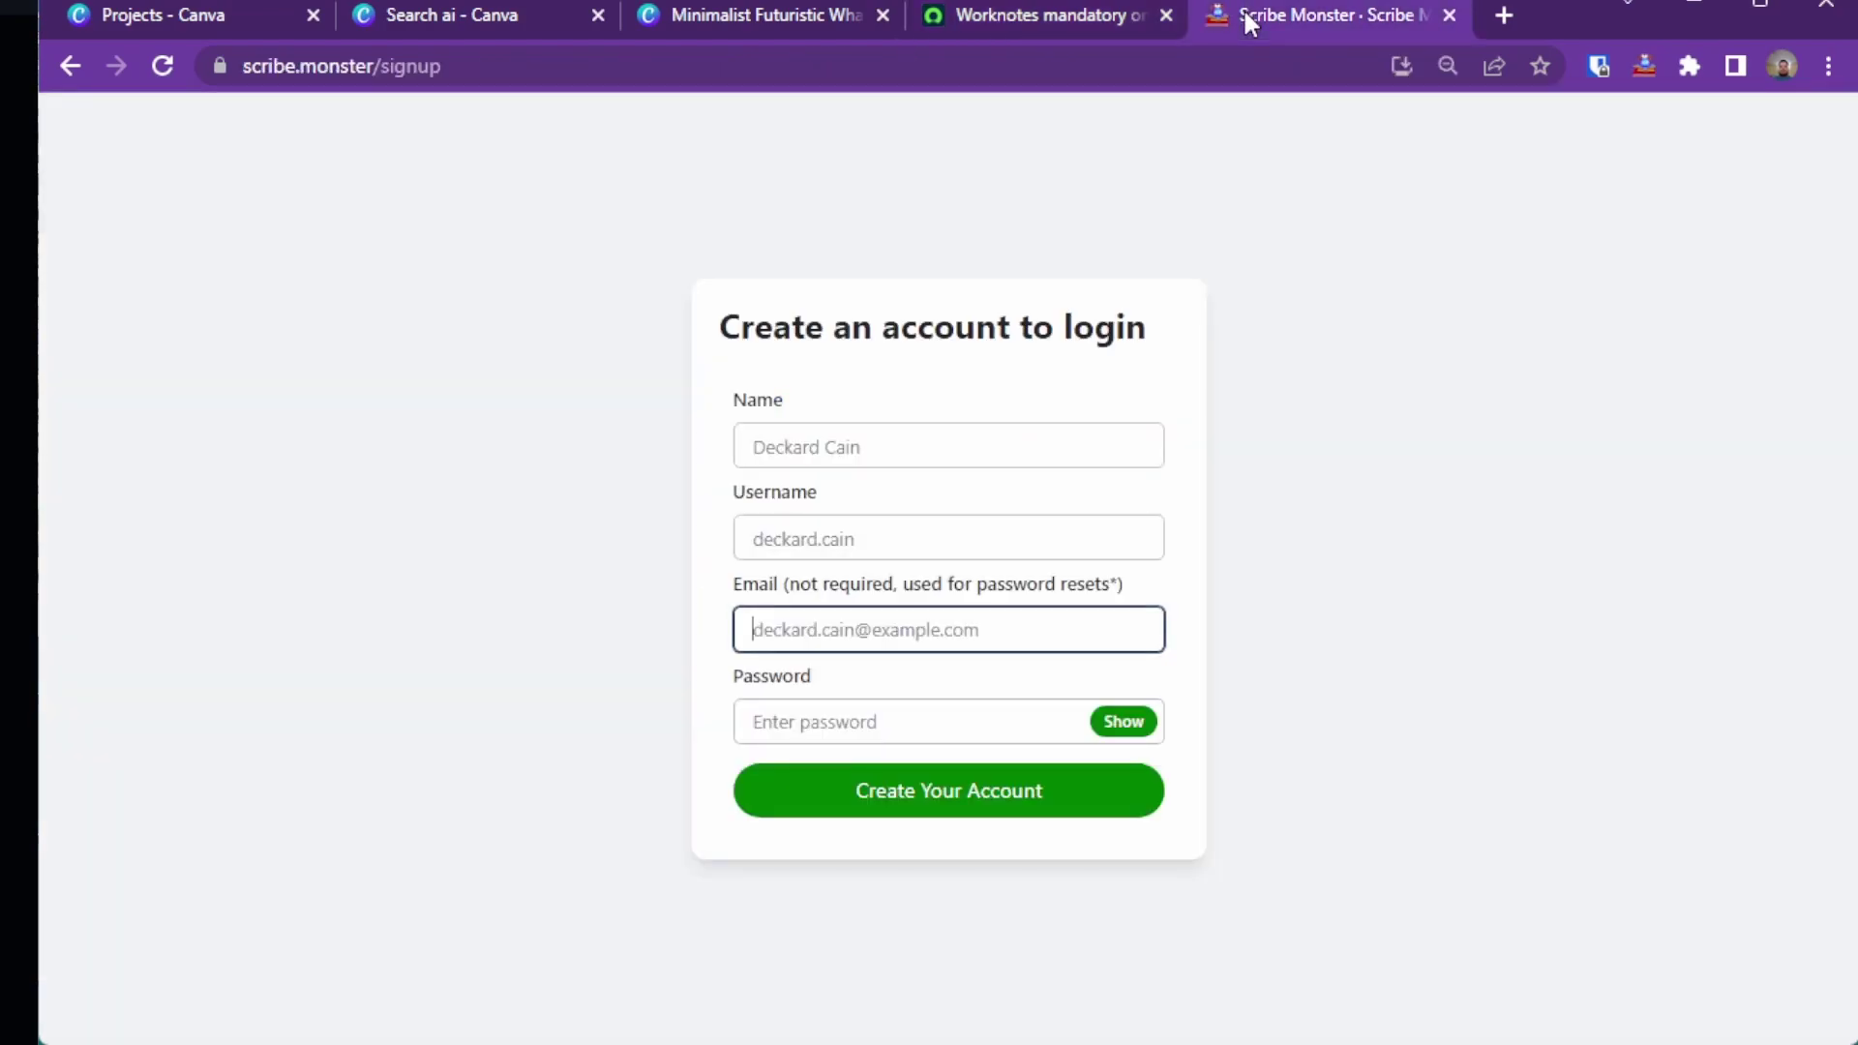